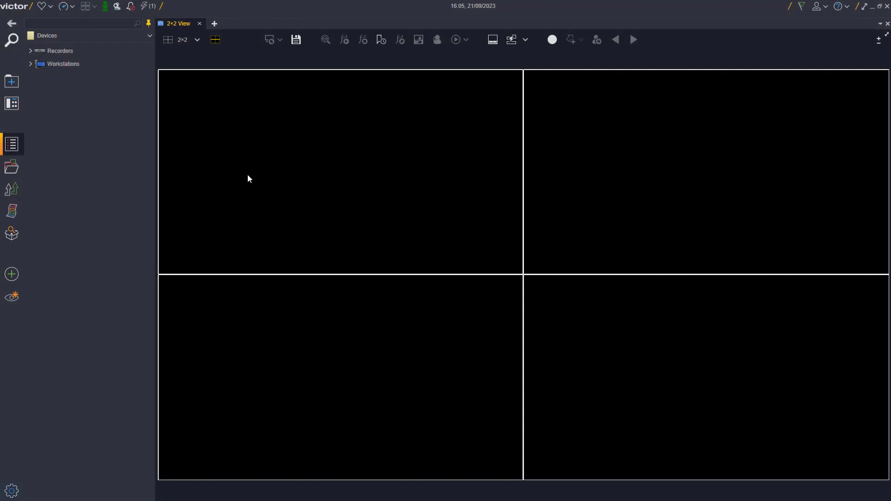
- Create an event named Bay 3 and save it, continuing with another new event
{"action": "left_click", "coordinate": [12, 274]}
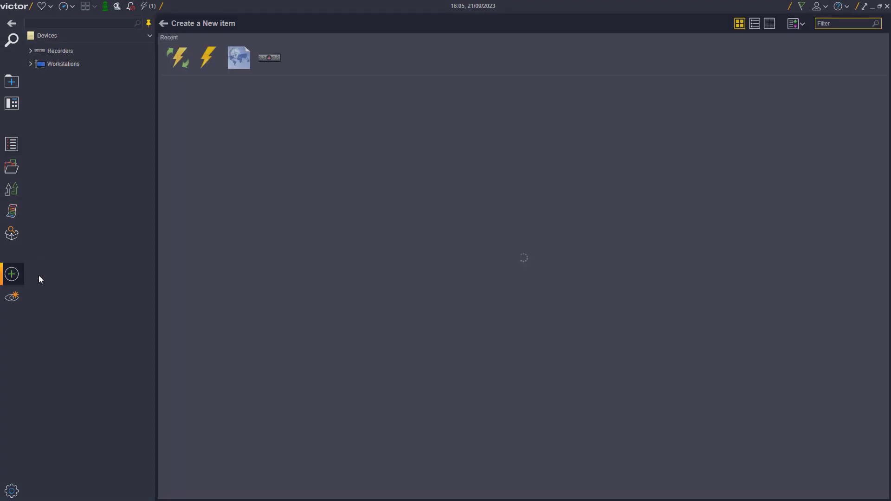
{"action": "left_click", "coordinate": [216, 58]}
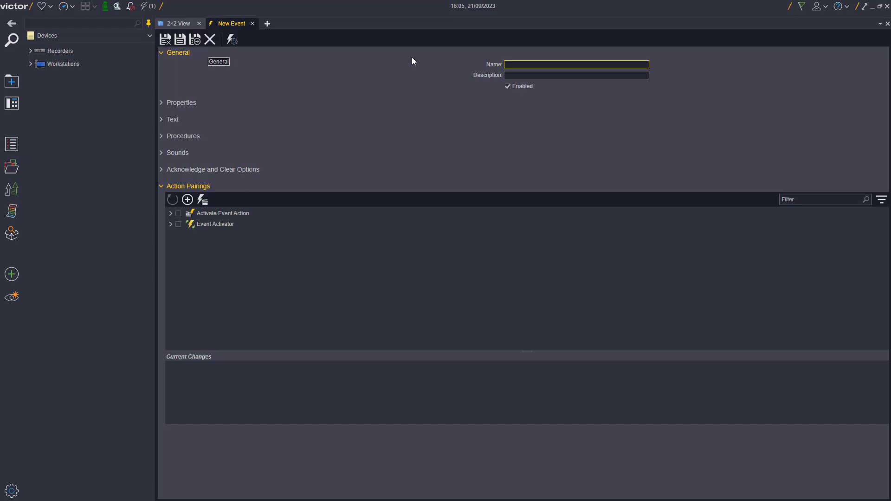
{"action": "type", "text": "Bay 3"}
{"action": "left_click", "coordinate": [198, 41]}
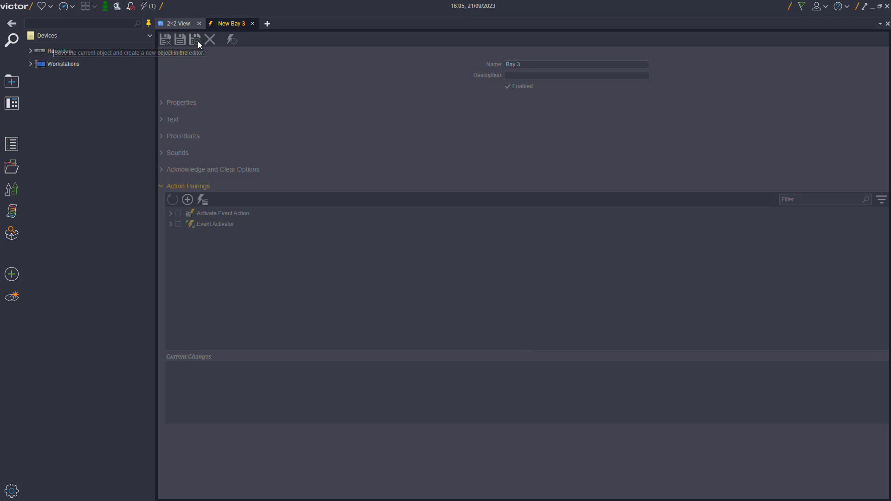
- Create and save two more events named Bay 3 Arm and Bay 3 Disarm
{"action": "type", "text": "Ba"}
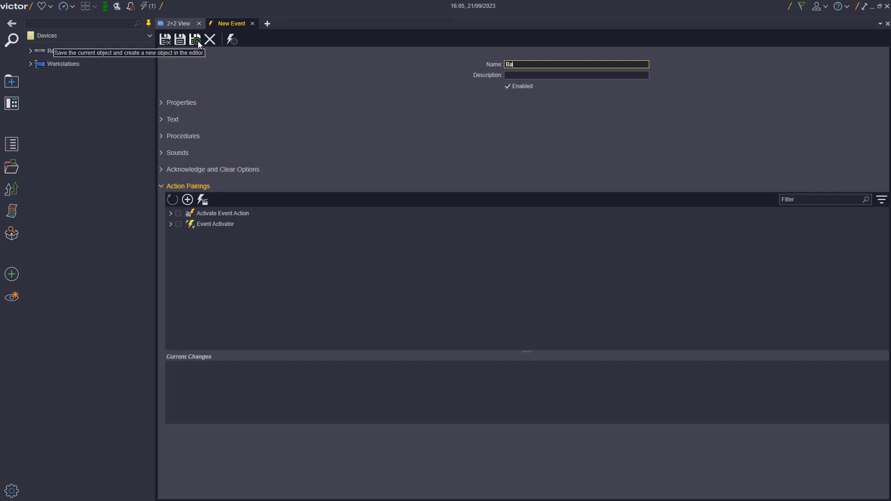
{"action": "type", "text": "y 3 Arm"}
{"action": "left_click", "coordinate": [197, 40]}
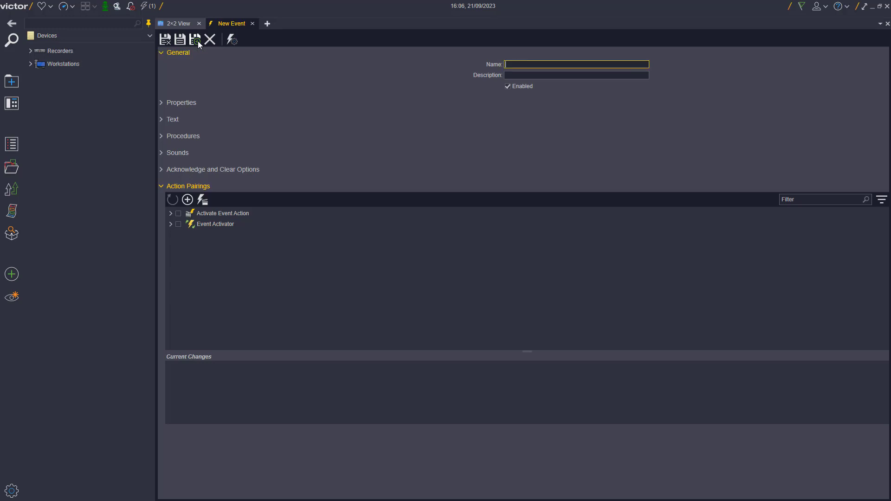
{"action": "type", "text": "Bay 3 Disarm"}
{"action": "left_click", "coordinate": [164, 43]}
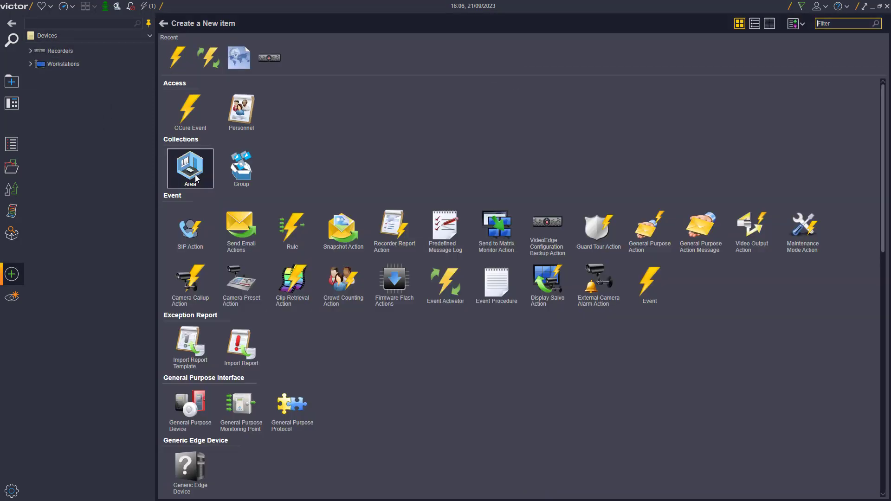
- Create an event activator named Bay 3 Armed with state status Enable and Bay 3 as its selected event
{"action": "left_click", "coordinate": [207, 64]}
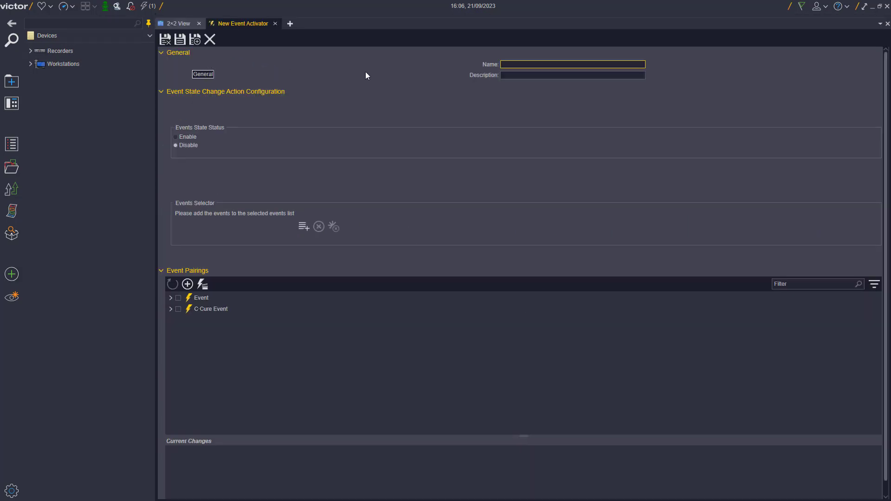
{"action": "type", "text": "Bay 3 Armed"}
{"action": "left_click", "coordinate": [179, 139]}
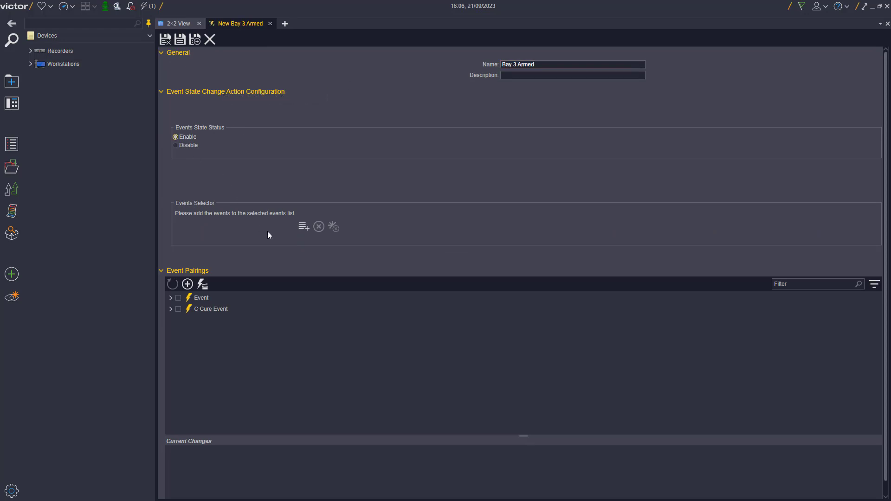
{"action": "left_click", "coordinate": [304, 227]}
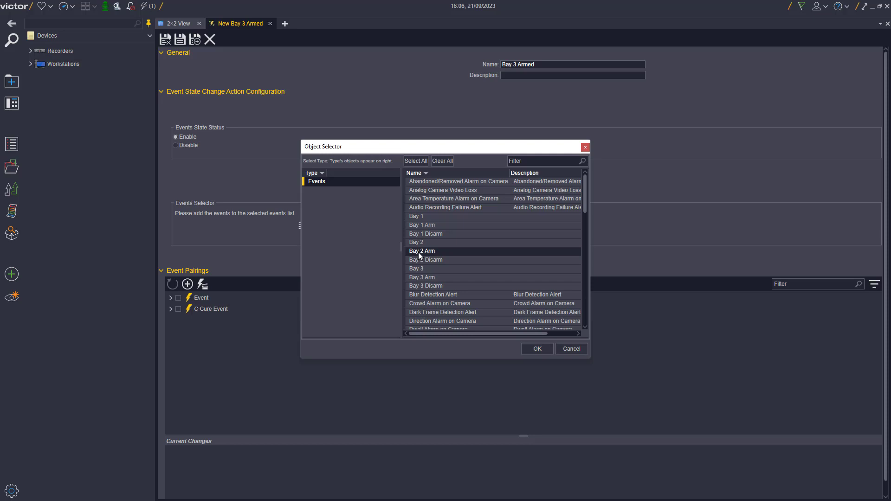
{"action": "left_click", "coordinate": [430, 268]}
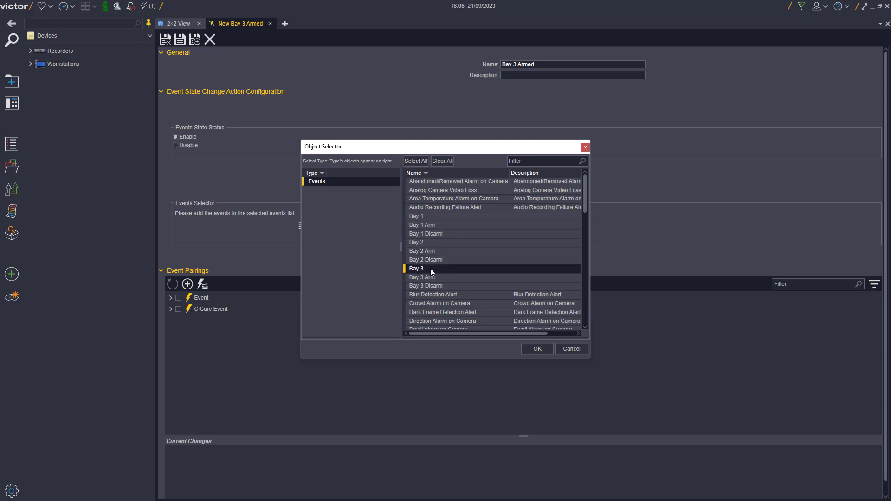
{"action": "left_click", "coordinate": [545, 349]}
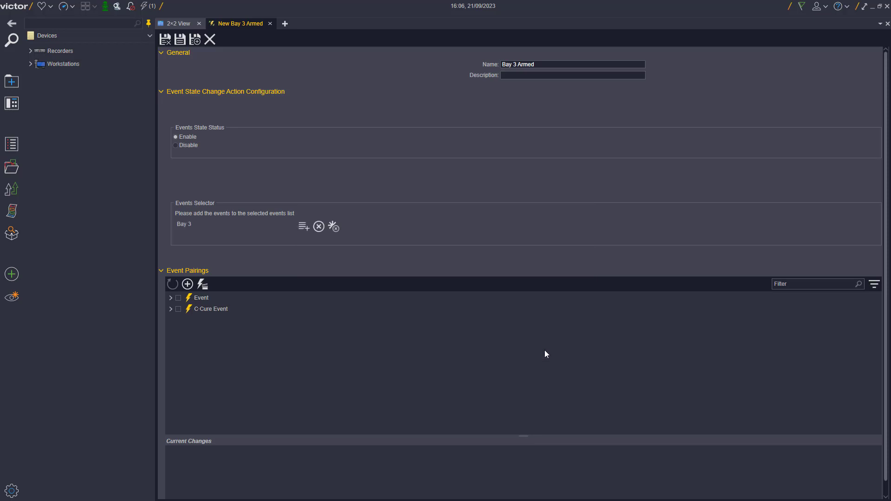
- Pair the Bay 3 Armed activator with the Bay 3 Arm event and save it, continuing with another new activator
{"action": "left_click", "coordinate": [170, 298]}
{"action": "scroll", "coordinate": [195, 320], "scroll_direction": "down", "scroll_amount": 15}
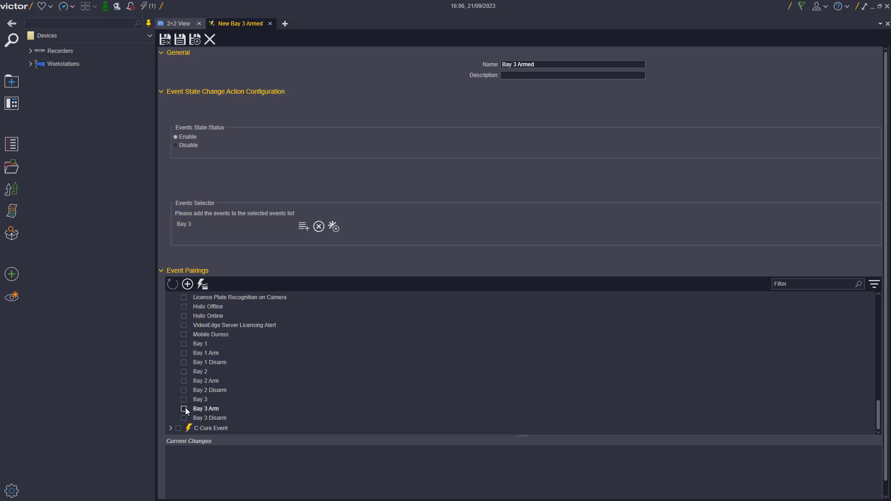
{"action": "left_click", "coordinate": [184, 409]}
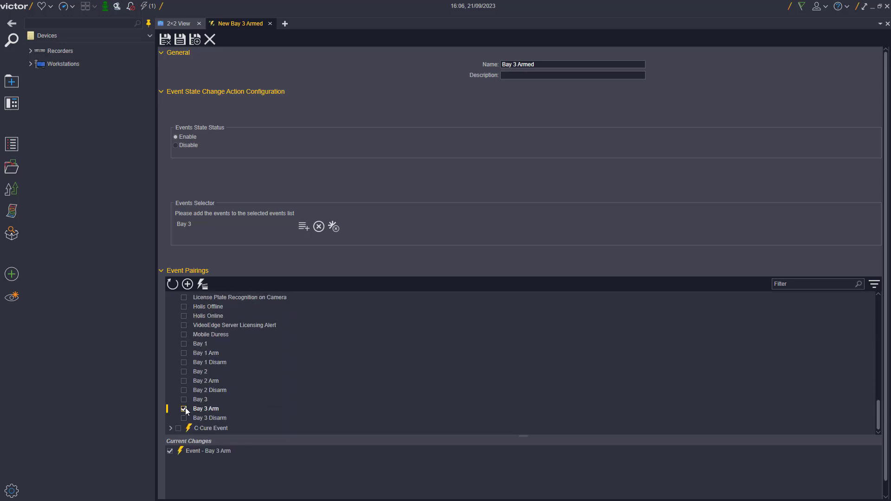
{"action": "left_click", "coordinate": [195, 39]}
- Name the new event activator Bay 3 Disarmed and add Bay 3 as its selected event, keeping the Disable state
{"action": "type", "text": "Bay"}
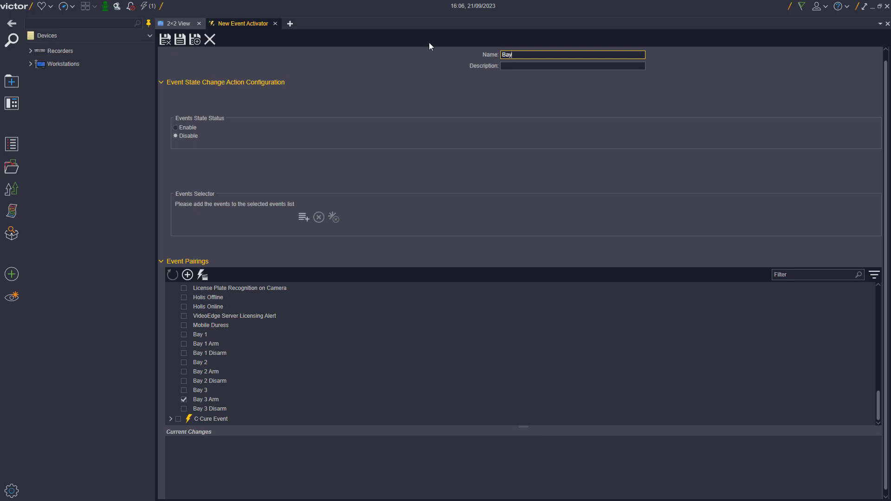
{"action": "type", "text": " 3 Disarmed"}
{"action": "left_click", "coordinate": [303, 217]}
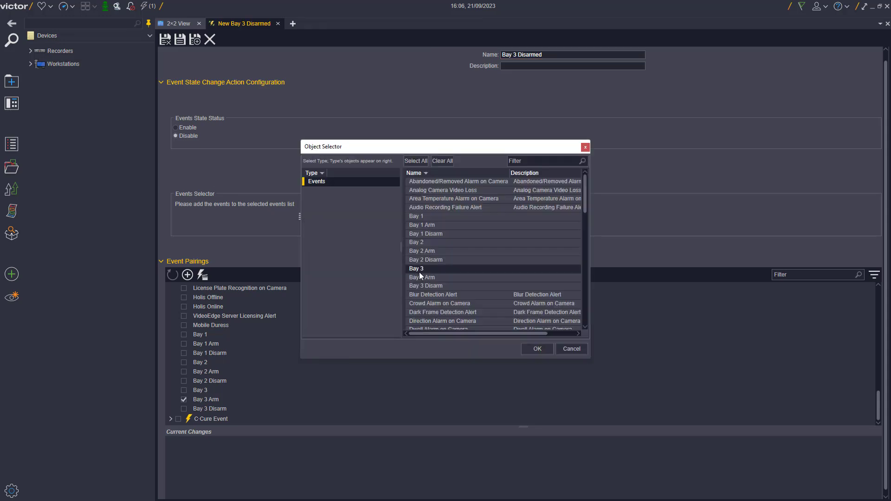
{"action": "left_click", "coordinate": [422, 272]}
{"action": "left_click", "coordinate": [537, 349]}
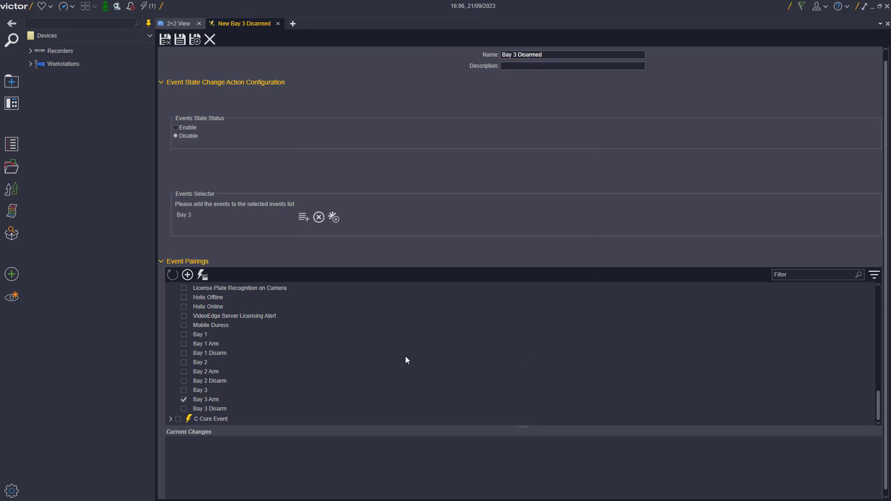
- Pair the activator with Bay 3 Disarm instead of Bay 3 Arm, and save and close it
{"action": "left_click", "coordinate": [184, 409]}
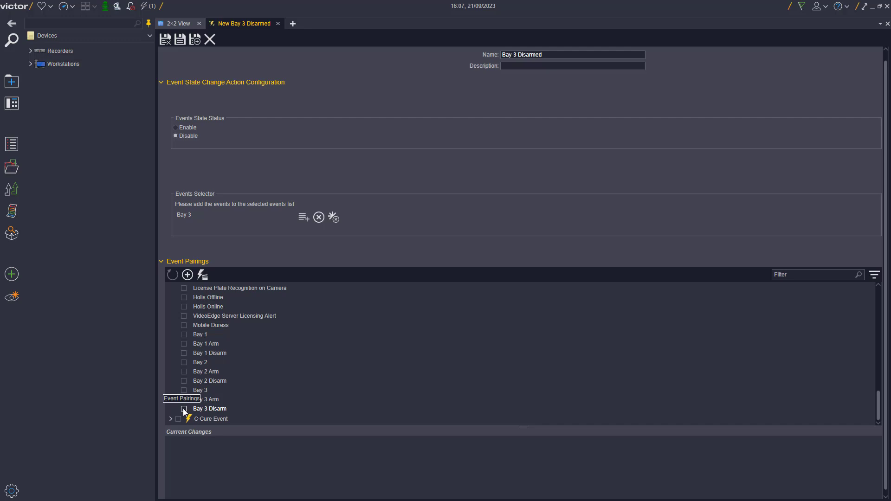
{"action": "left_click", "coordinate": [184, 400]}
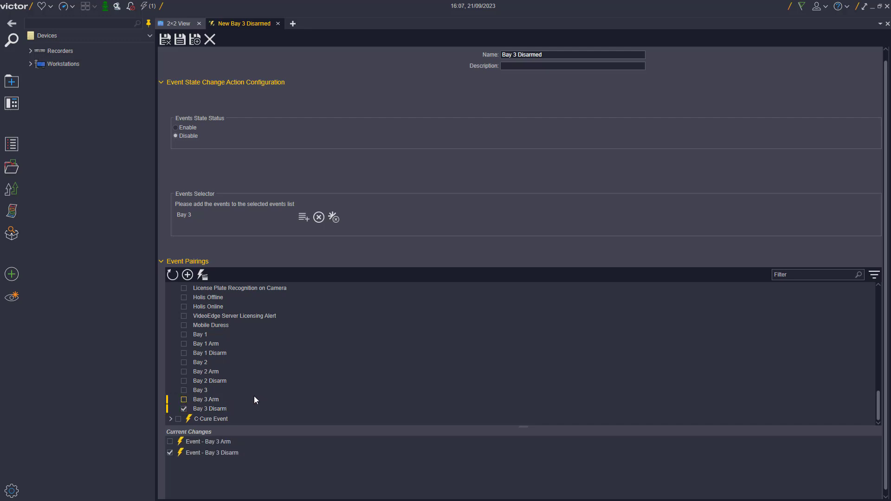
{"action": "left_click", "coordinate": [167, 41]}
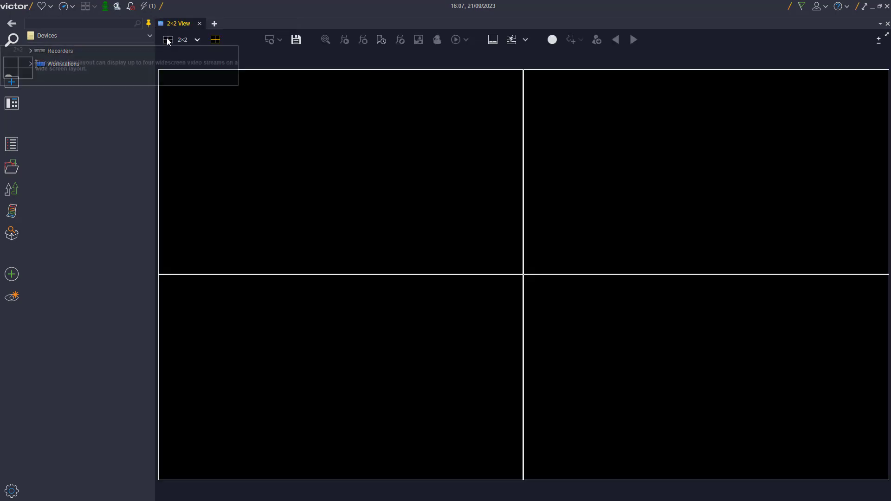
- List all events and add the Enabled column to check the state of the Bay 3 events
{"action": "left_click", "coordinate": [12, 296]}
{"action": "left_click", "coordinate": [242, 56]}
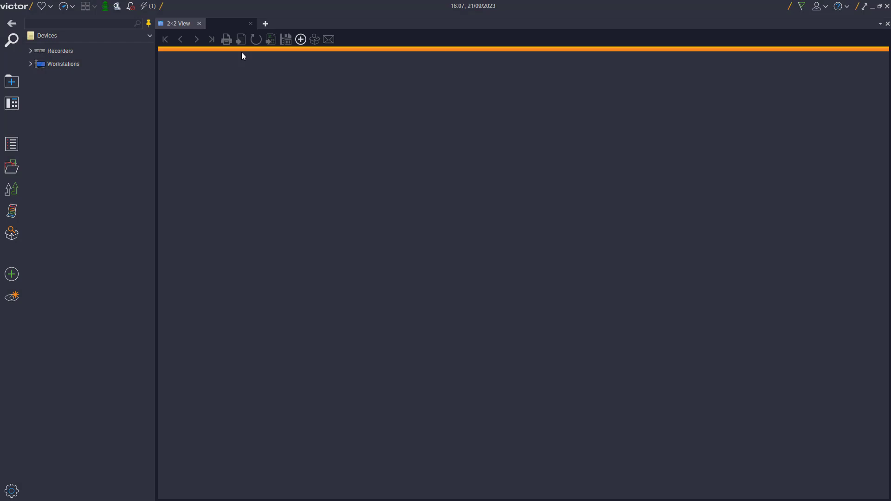
{"action": "scroll", "coordinate": [354, 316], "scroll_direction": "down", "scroll_amount": 12}
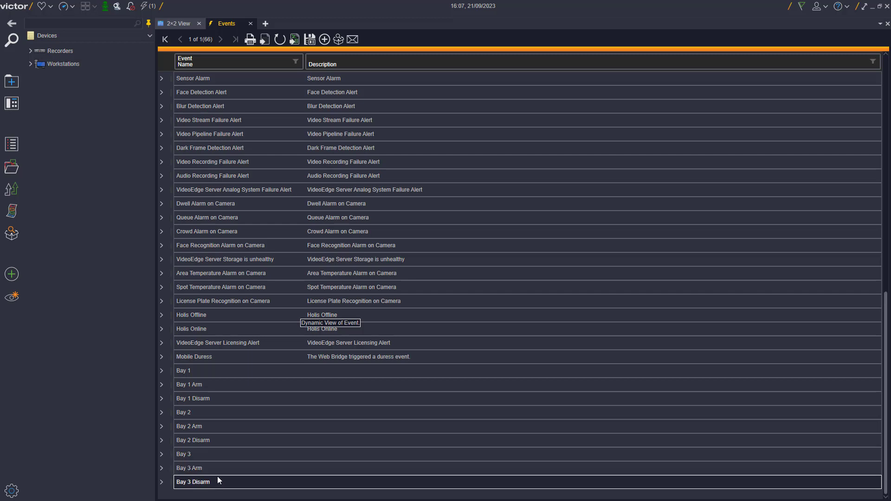
{"action": "right_click", "coordinate": [371, 62]}
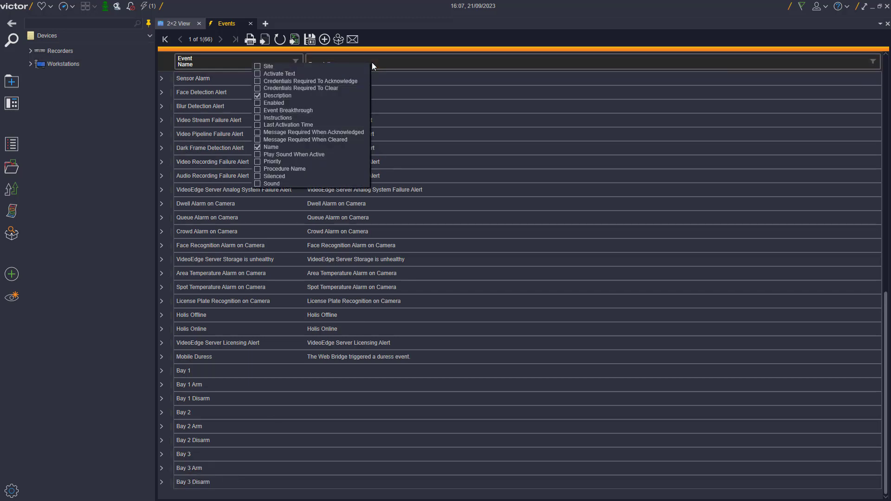
{"action": "left_click", "coordinate": [294, 102]}
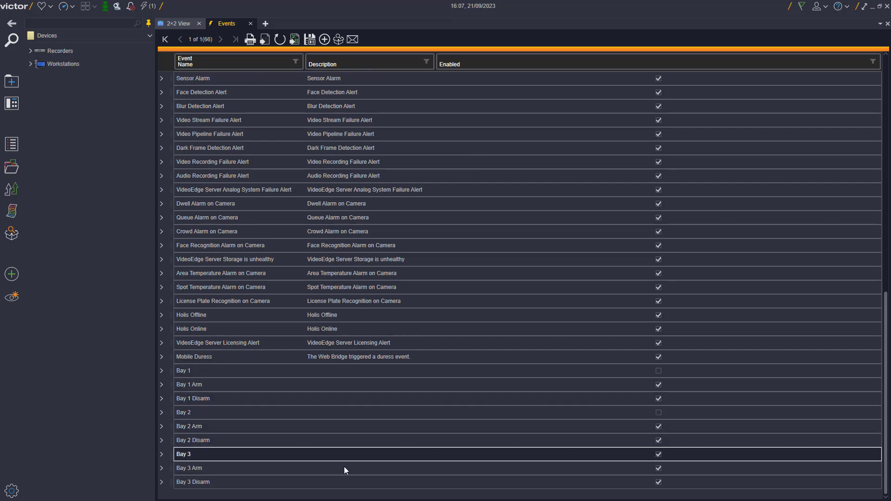
- Test the activators by activating the Bay 3 Disarm event, the Bay 3 Arm event, and Bay 3 Disarm again
{"action": "right_click", "coordinate": [207, 483]}
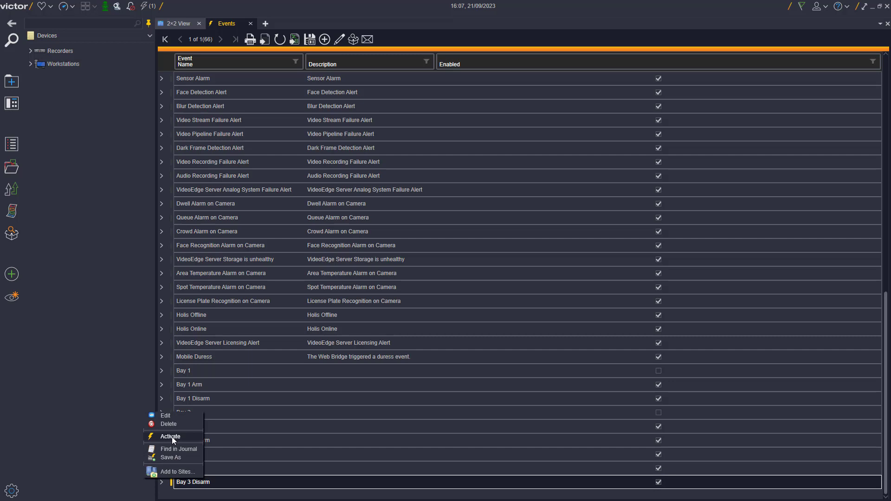
{"action": "left_click", "coordinate": [173, 437]}
{"action": "right_click", "coordinate": [185, 469]}
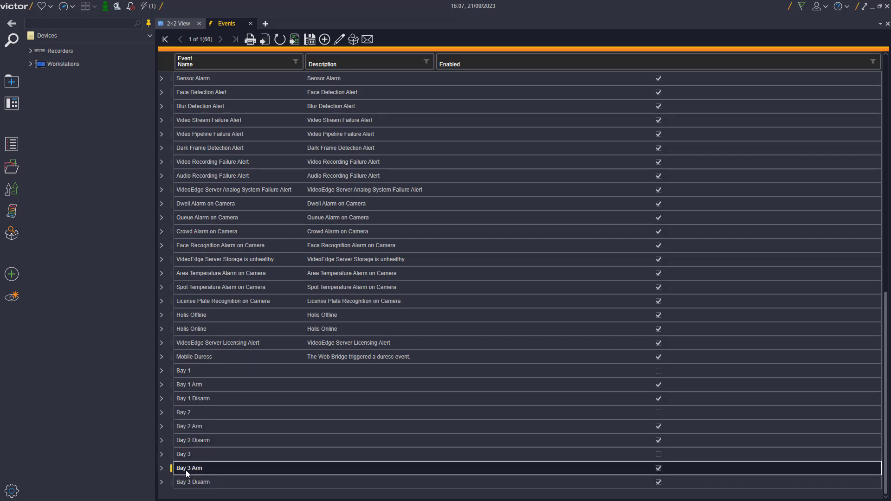
{"action": "left_click", "coordinate": [160, 428]}
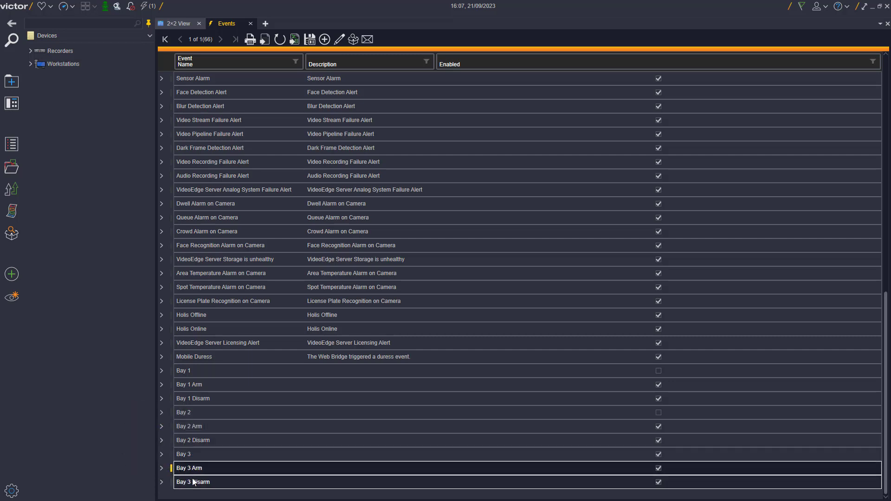
{"action": "right_click", "coordinate": [194, 481]}
{"action": "left_click", "coordinate": [168, 438]}
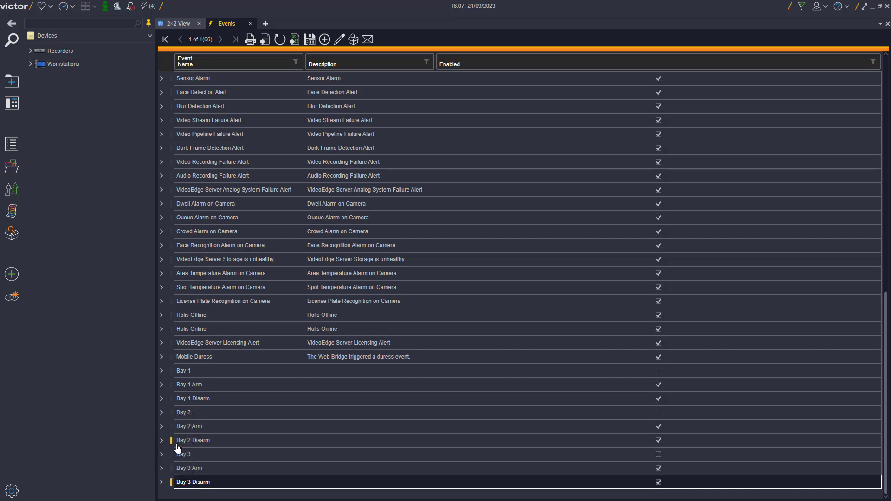
- List all event activators to check the Bay 3 entries
{"action": "left_click", "coordinate": [17, 300]}
{"action": "left_click", "coordinate": [239, 57]}
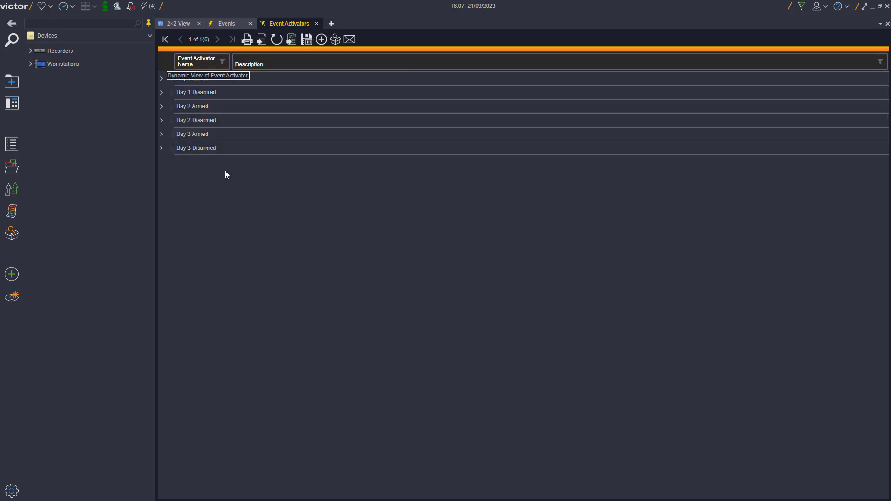
- Create a new map named Bay 3 Submap
{"action": "left_click", "coordinate": [12, 276]}
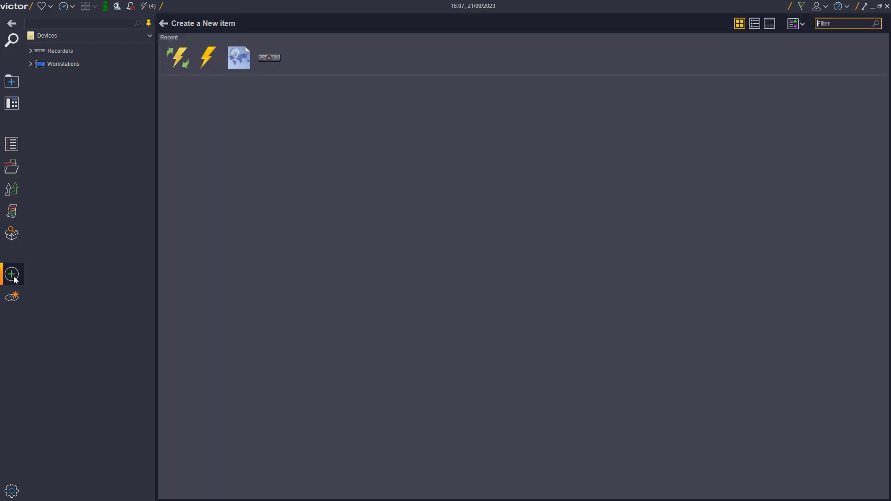
{"action": "left_click", "coordinate": [239, 58]}
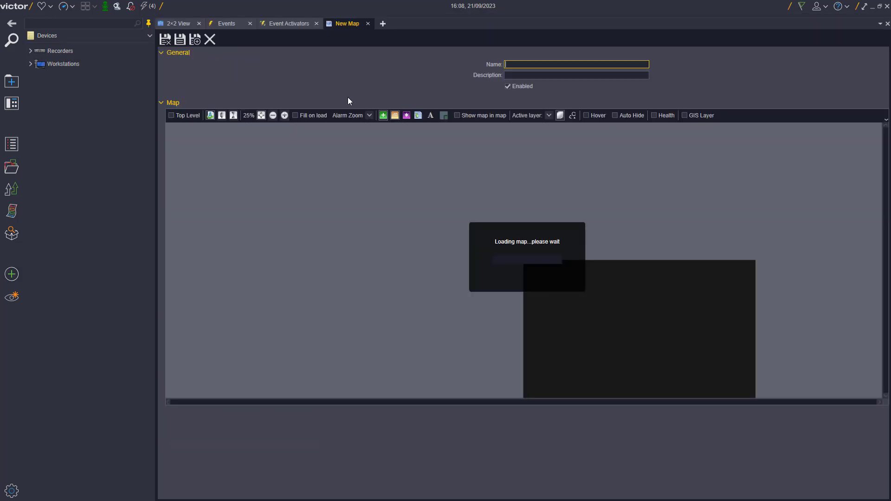
{"action": "type", "text": "Bay"}
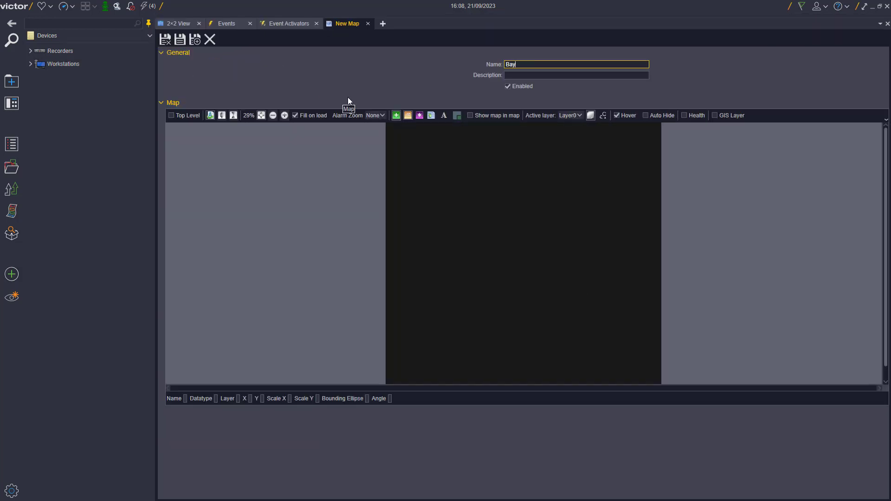
{"action": "type", "text": " 3 Submap"}
- Add an event icon to the Bay 3 Submap and assign the Bay 3 event to it
{"action": "left_click", "coordinate": [396, 115]}
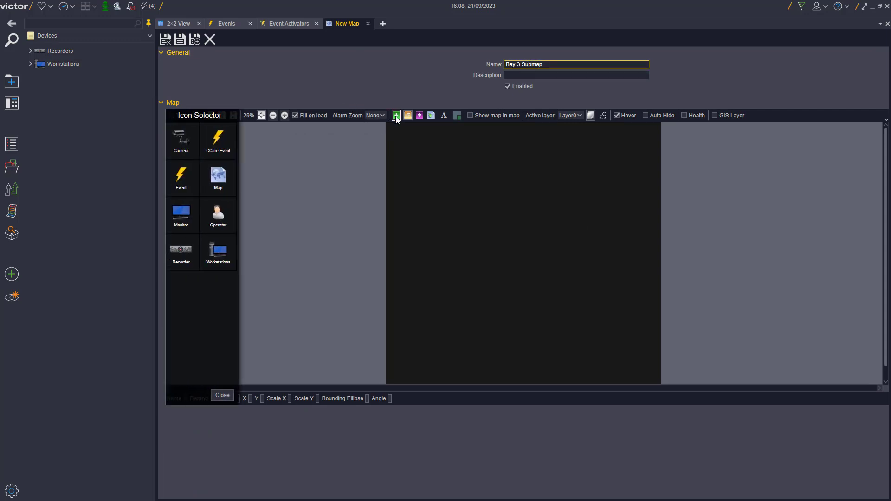
{"action": "left_click", "coordinate": [185, 178]}
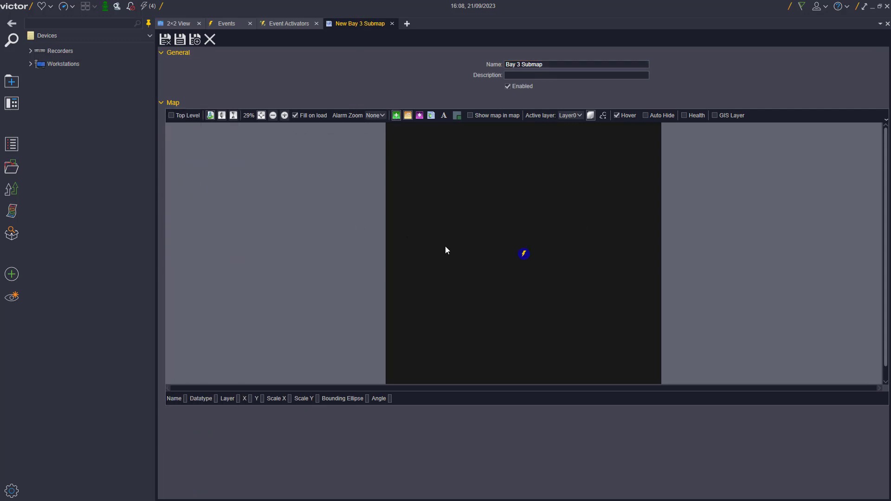
{"action": "right_click", "coordinate": [515, 255]}
{"action": "left_click", "coordinate": [514, 254]}
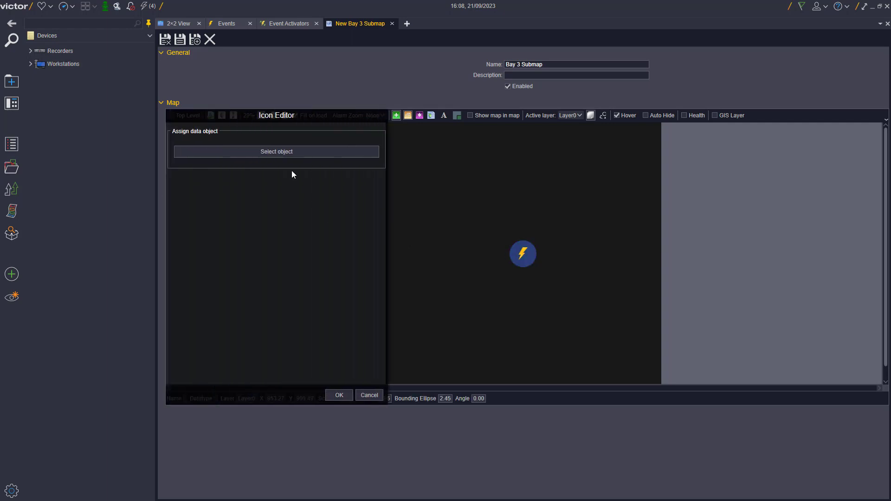
{"action": "left_click", "coordinate": [287, 153]}
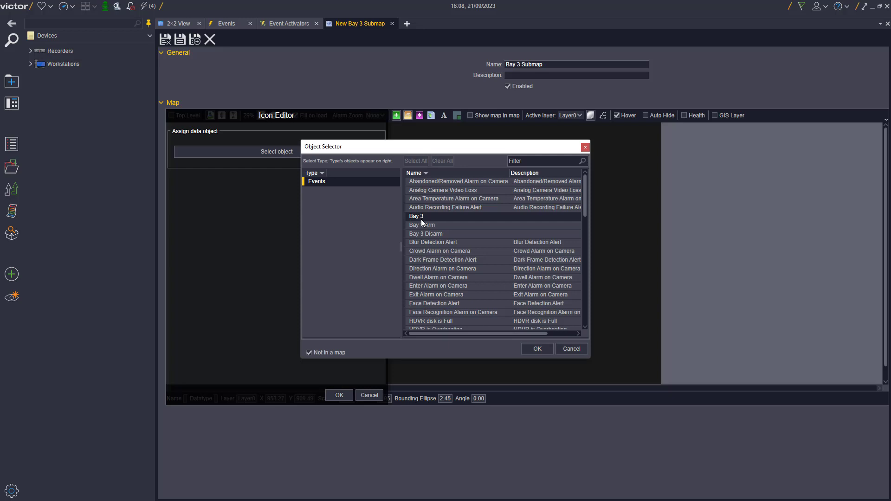
{"action": "left_click", "coordinate": [442, 216]}
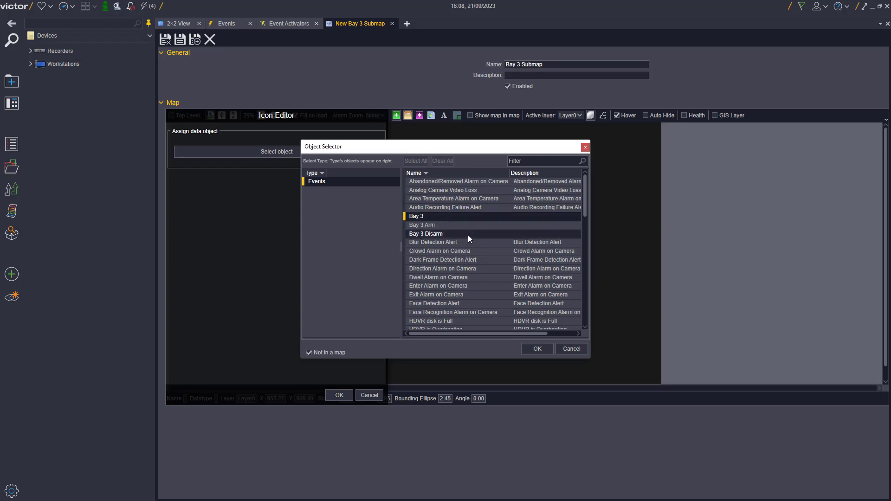
{"action": "left_click", "coordinate": [537, 349]}
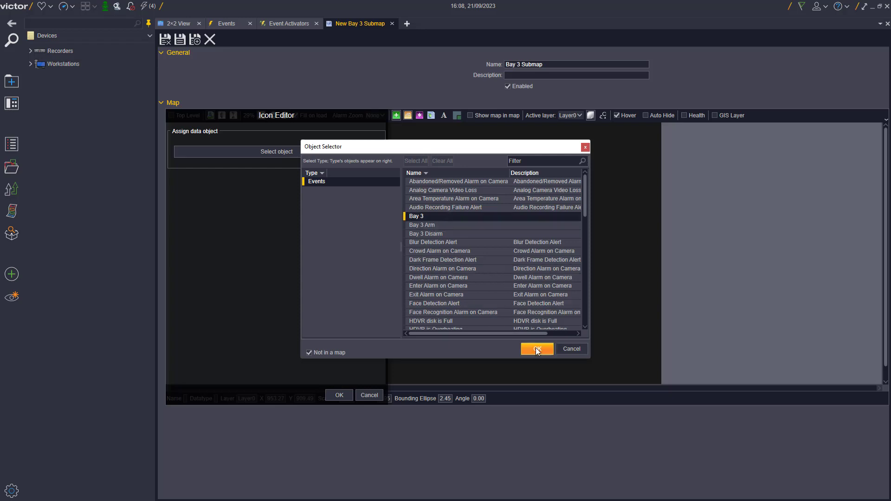
- Set the Bay 3 icon's action colours to green for Enabled, orange for Active and red for Disabled
{"action": "left_click_drag", "start_coordinate": [384, 319], "coordinate": [385, 373]}
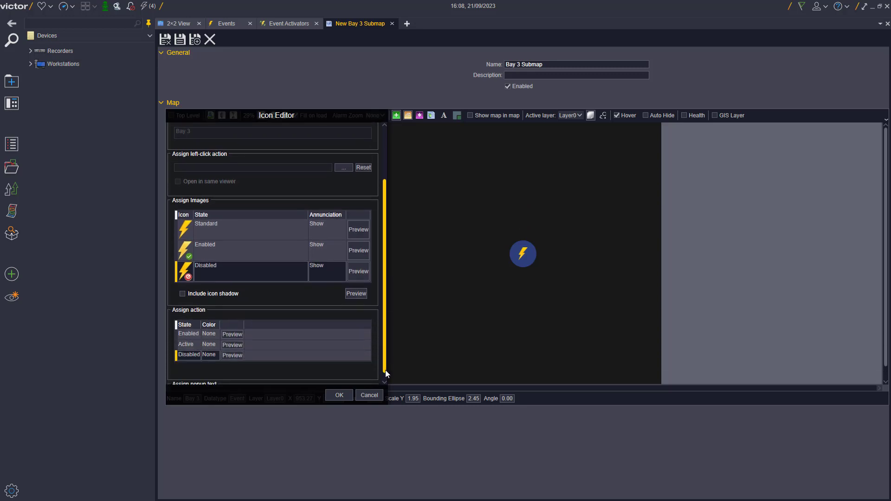
{"action": "left_click_drag", "start_coordinate": [385, 372], "coordinate": [386, 374]}
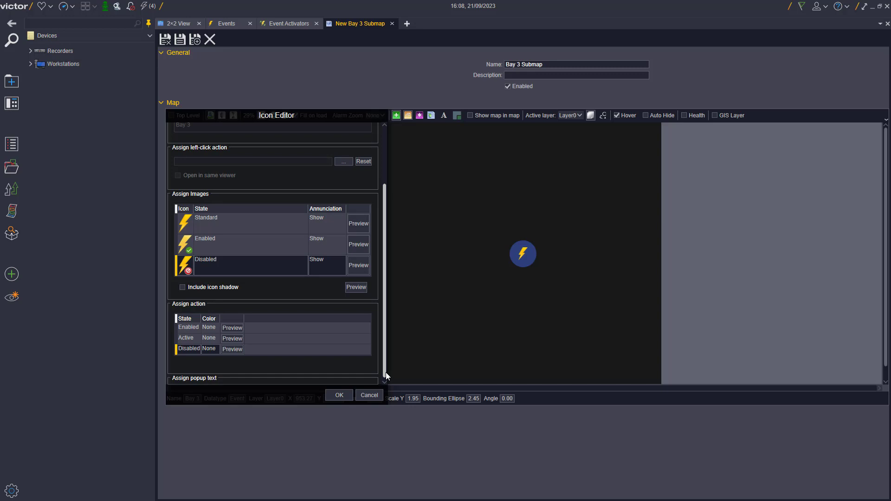
{"action": "left_click", "coordinate": [207, 328]}
{"action": "left_click", "coordinate": [211, 328]}
{"action": "left_click", "coordinate": [210, 355]}
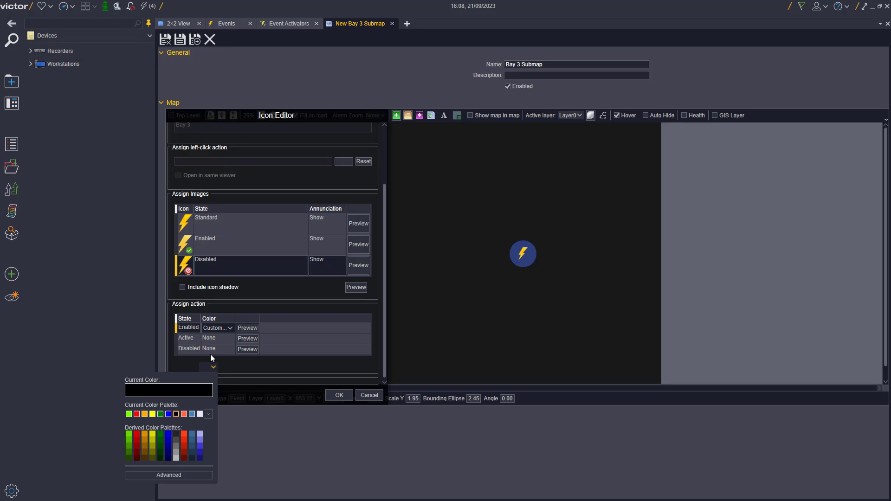
{"action": "left_click", "coordinate": [126, 414]}
{"action": "left_click", "coordinate": [229, 341]}
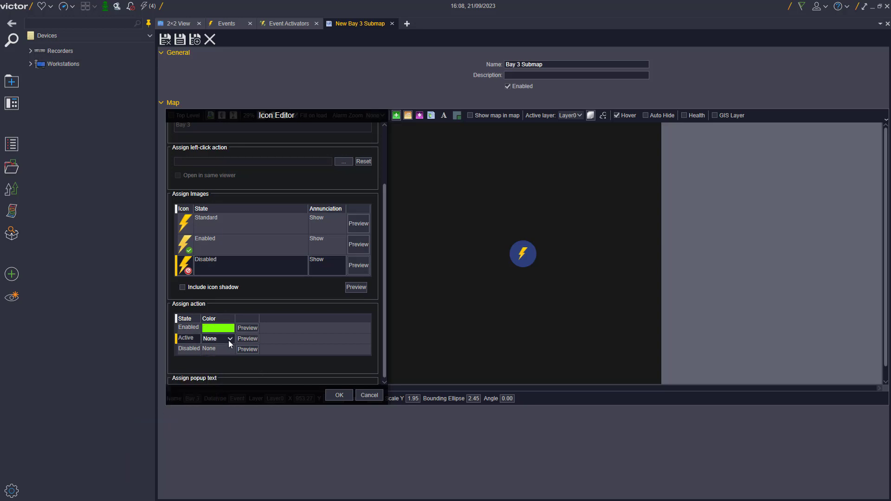
{"action": "left_click", "coordinate": [222, 365]}
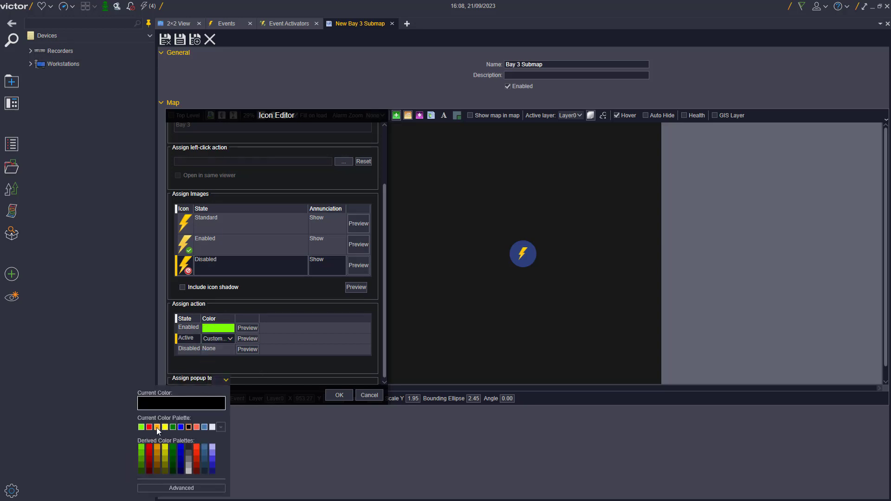
{"action": "left_click", "coordinate": [157, 428]}
{"action": "left_click", "coordinate": [229, 351]}
{"action": "left_click", "coordinate": [230, 350]}
{"action": "left_click", "coordinate": [222, 372]}
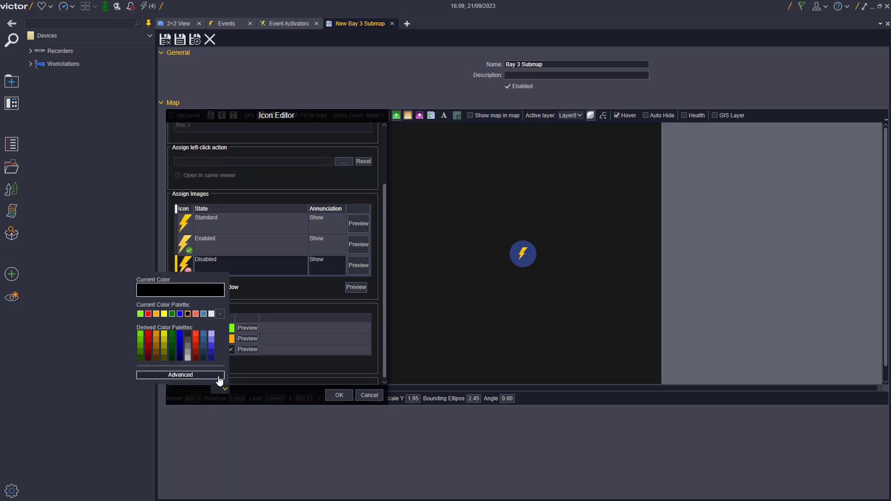
{"action": "left_click", "coordinate": [149, 315]}
- Preview the Enabled, Active and Disabled colours, then accept the icon settings and save and close the Bay 3 Submap
{"action": "left_click", "coordinate": [250, 330]}
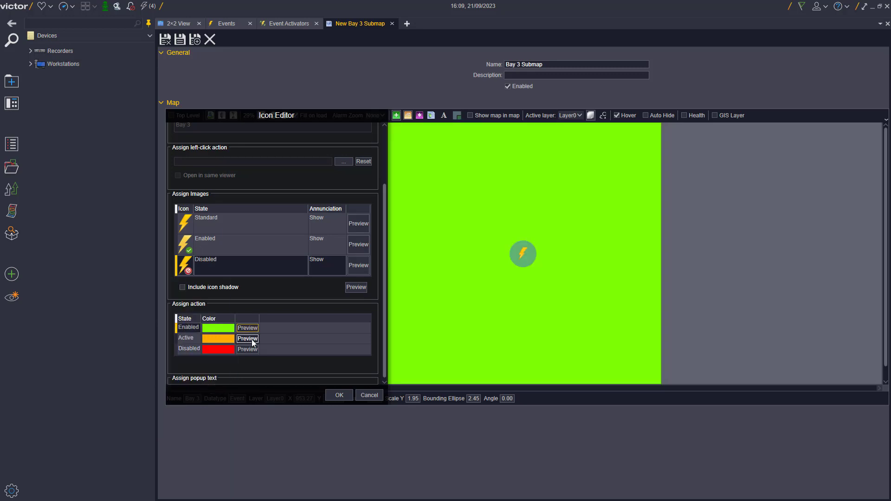
{"action": "left_click", "coordinate": [252, 339]}
{"action": "left_click", "coordinate": [249, 349]}
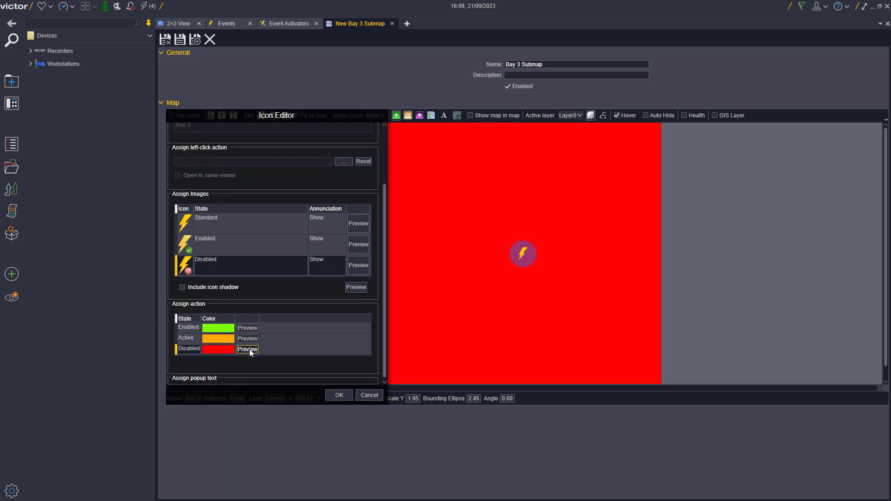
{"action": "left_click", "coordinate": [329, 396]}
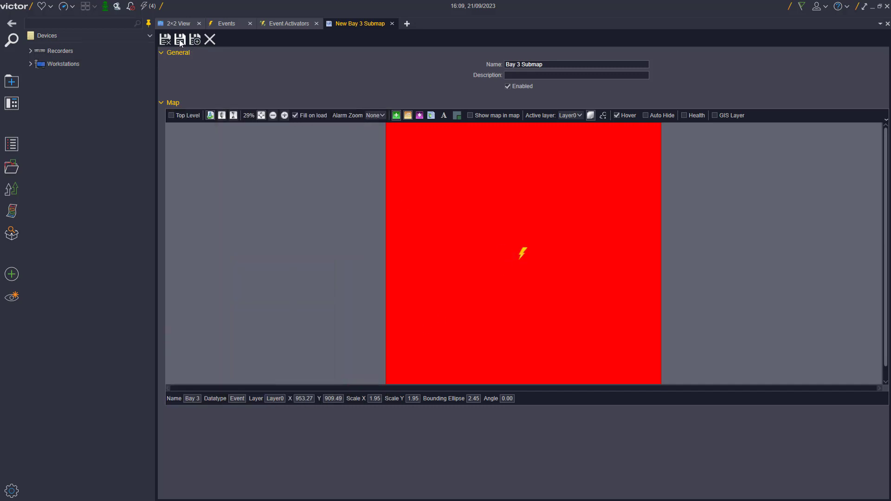
{"action": "left_click", "coordinate": [165, 40]}
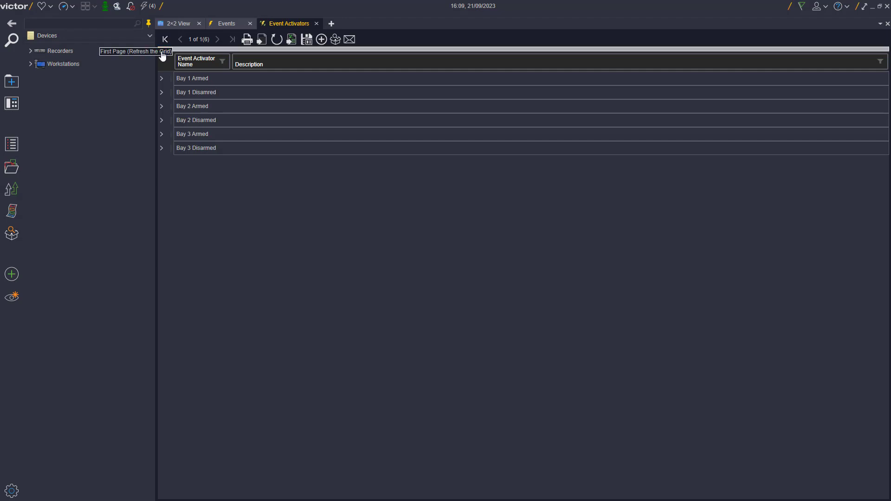
- List all maps and open the Airport map for editing
{"action": "left_click", "coordinate": [10, 298]}
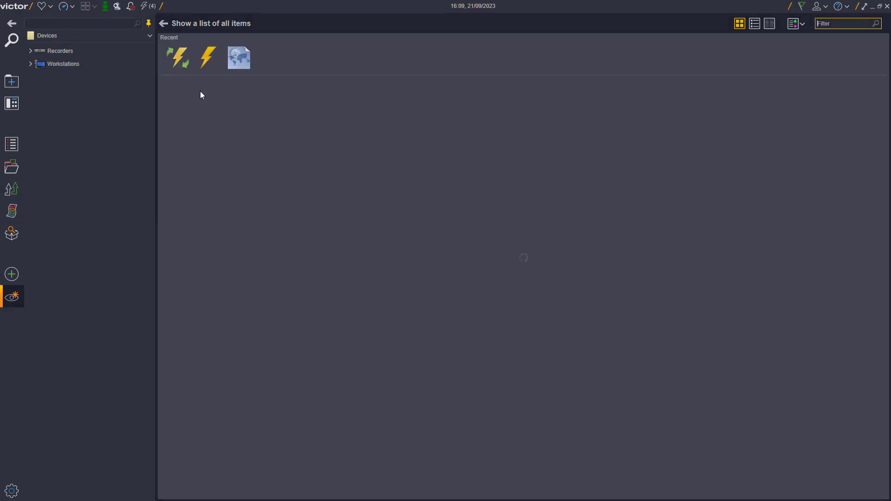
{"action": "double_click", "coordinate": [239, 53]}
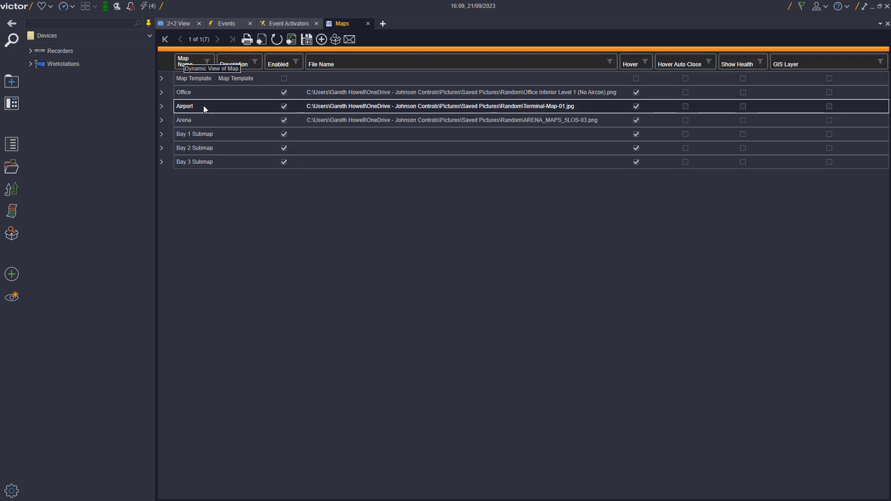
{"action": "right_click", "coordinate": [187, 106]}
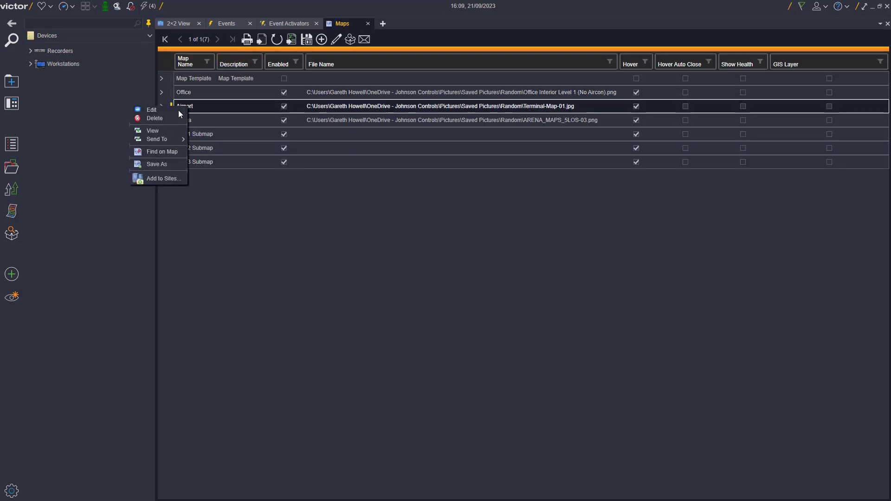
{"action": "left_click", "coordinate": [179, 110]}
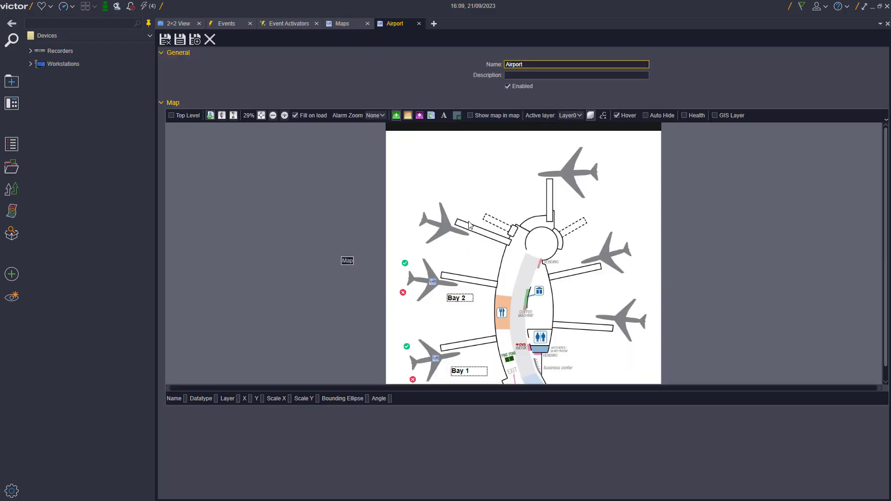
- Add a map icon to the Airport map and place it on the unlabelled aircraft directly above Bay 2
{"action": "scroll", "coordinate": [440, 242], "scroll_direction": "up", "scroll_amount": 4}
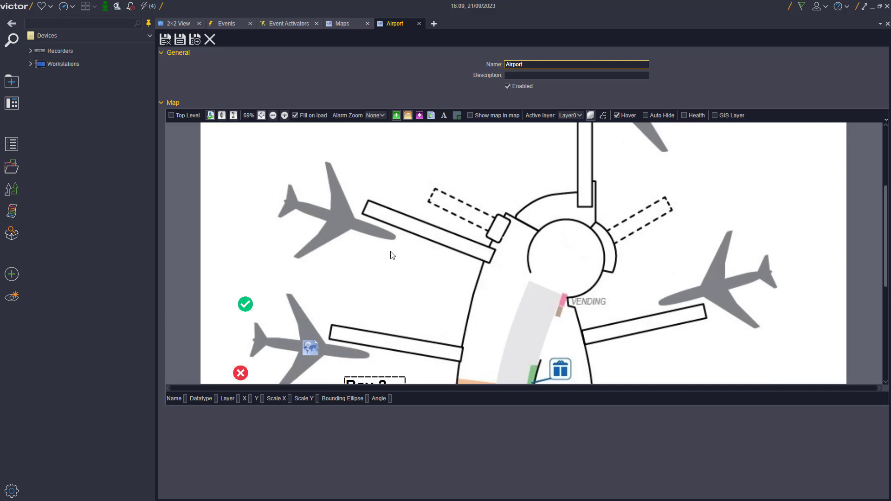
{"action": "left_click", "coordinate": [396, 115]}
{"action": "left_click", "coordinate": [221, 175]}
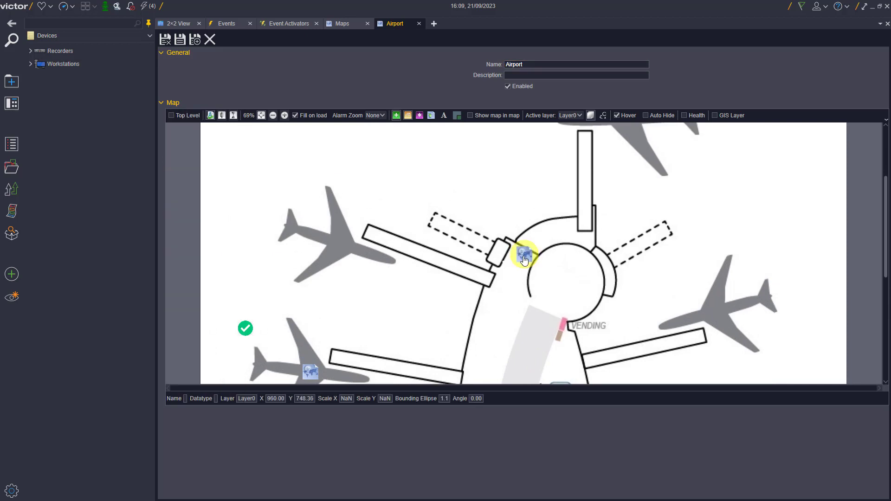
{"action": "left_click_drag", "start_coordinate": [524, 254], "coordinate": [337, 244]}
- Assign Bay 3 Submap to the new map icon and accept its remaining icon settings
{"action": "double_click", "coordinate": [334, 246]}
{"action": "left_click", "coordinate": [278, 152]}
{"action": "left_click", "coordinate": [427, 199]}
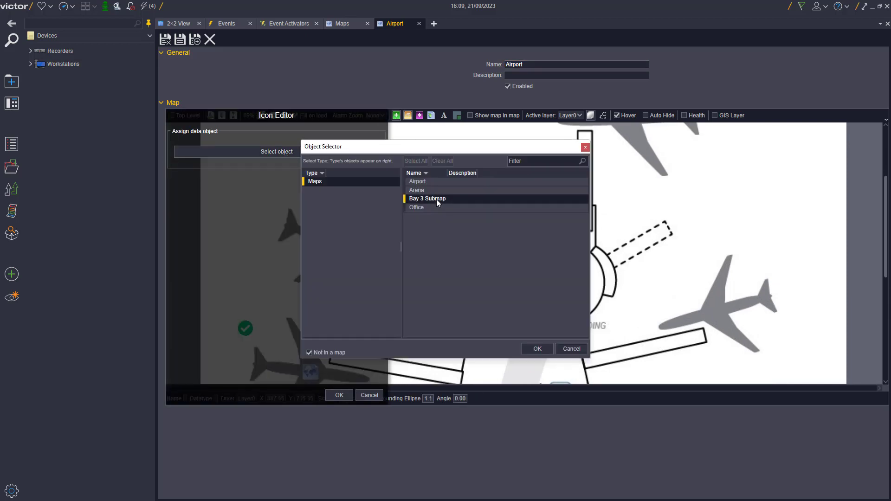
{"action": "left_click", "coordinate": [534, 349]}
{"action": "left_click", "coordinate": [331, 341]}
{"action": "scroll", "coordinate": [381, 362], "scroll_direction": "down", "scroll_amount": 2}
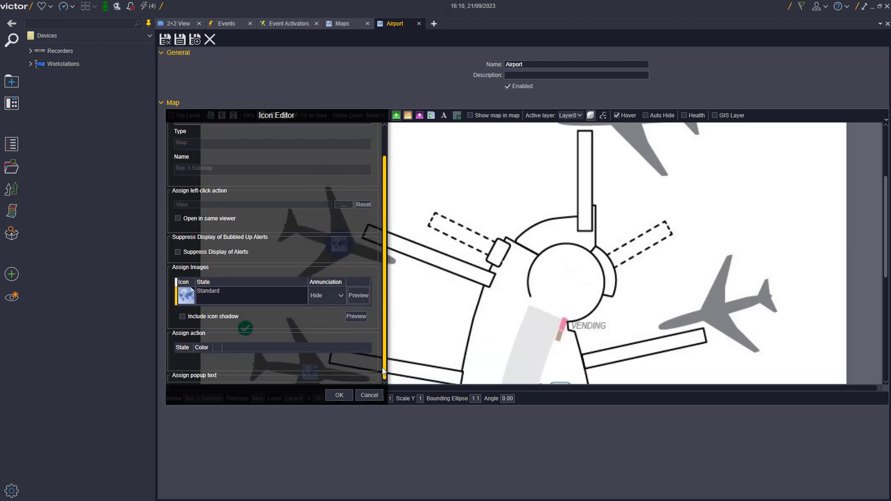
{"action": "left_click", "coordinate": [339, 395]}
- Add an alert area to the Bay 3 Submap icon and shape it as a four-cornered polygon enclosing the aircraft
{"action": "right_click", "coordinate": [339, 245]}
{"action": "left_click", "coordinate": [256, 275]}
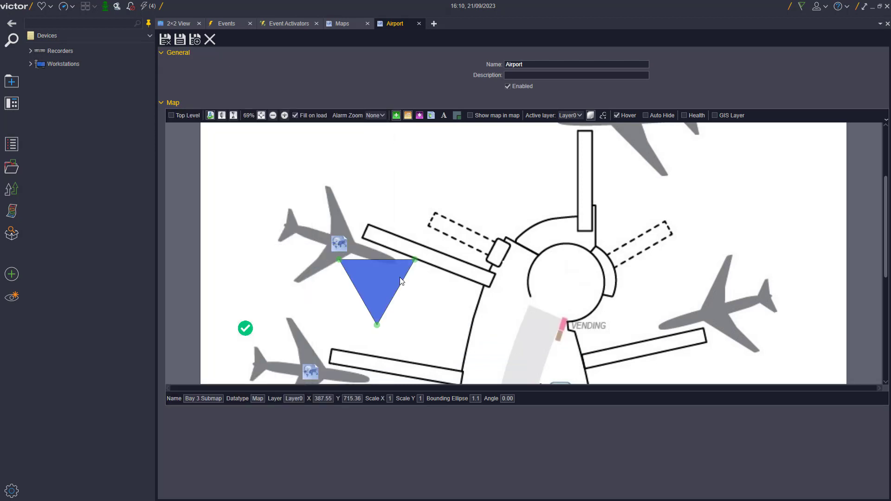
{"action": "left_click_drag", "start_coordinate": [377, 259], "coordinate": [326, 176]}
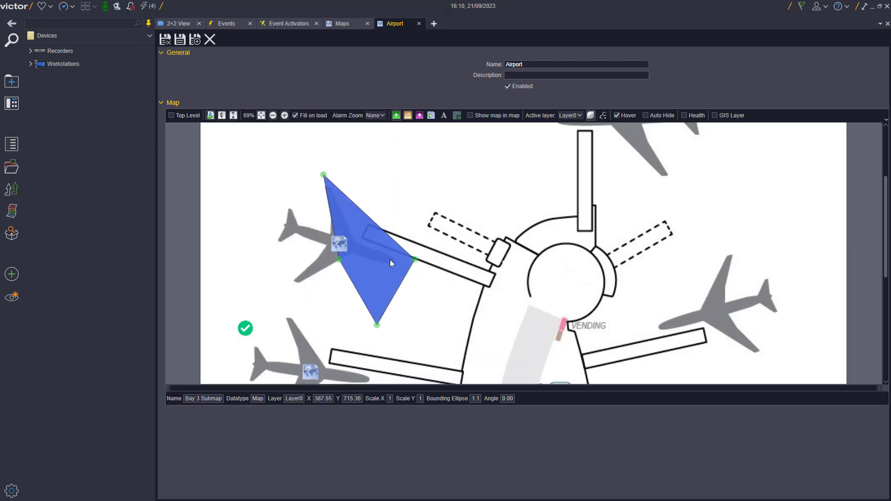
{"action": "left_click_drag", "start_coordinate": [339, 260], "coordinate": [262, 219]}
{"action": "left_click_drag", "start_coordinate": [376, 325], "coordinate": [293, 287]}
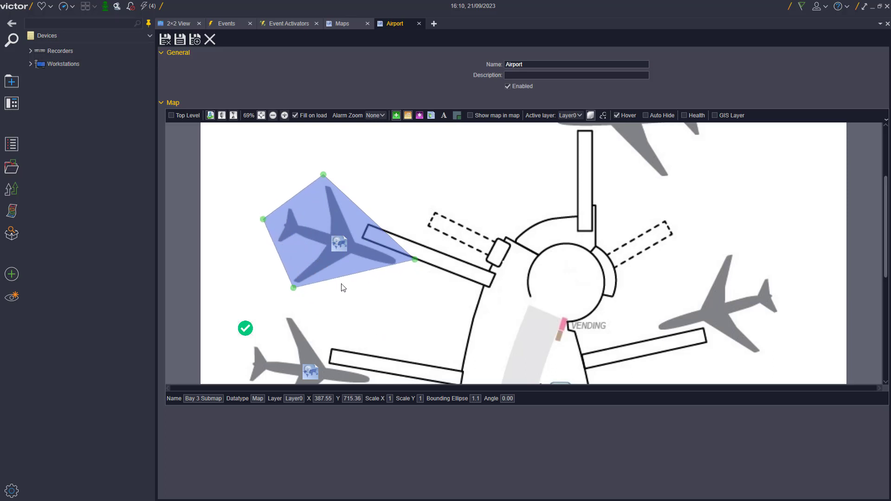
{"action": "left_click_drag", "start_coordinate": [415, 259], "coordinate": [402, 264]}
{"action": "left_click_drag", "start_coordinate": [323, 174], "coordinate": [328, 176]}
{"action": "left_click_drag", "start_coordinate": [263, 220], "coordinate": [268, 217]}
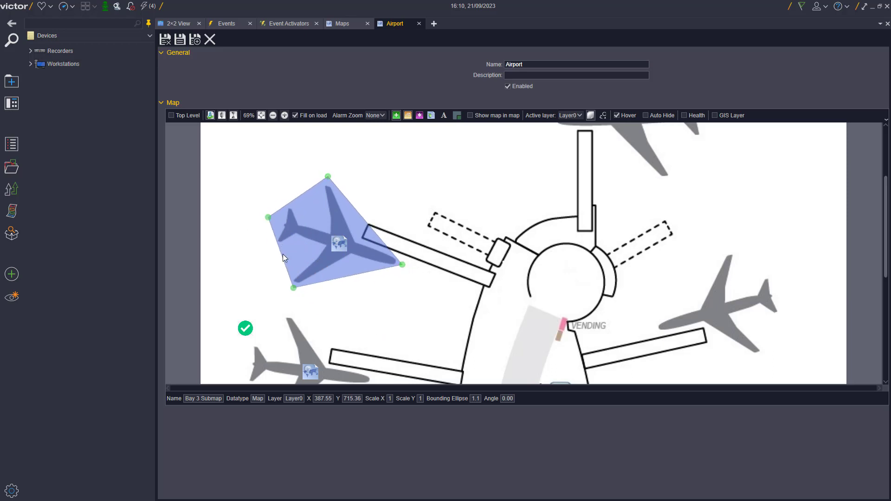
- Add a bold black Arial 48 text label reading Bay 3 below the aircraft, enlarge its box to fit, and save the Airport map
{"action": "left_click", "coordinate": [444, 115]}
{"action": "left_click", "coordinate": [382, 282]}
{"action": "left_click", "coordinate": [200, 130]}
{"action": "left_click", "coordinate": [196, 272]}
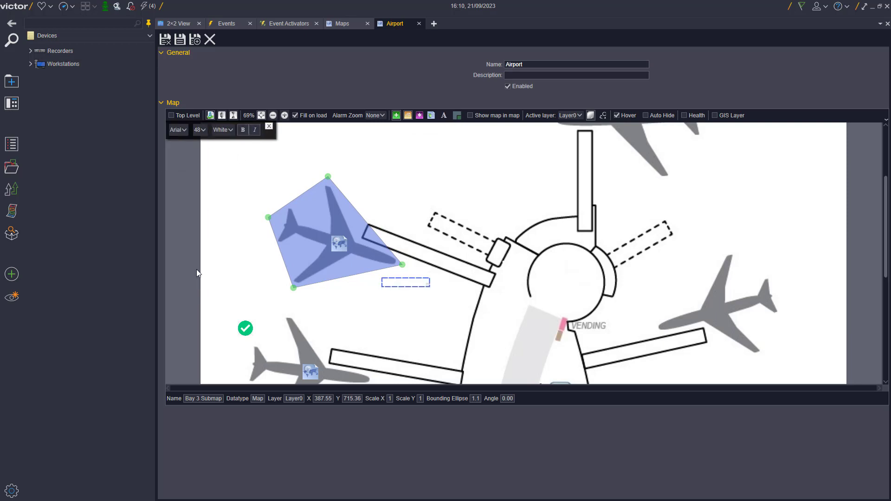
{"action": "left_click", "coordinate": [223, 130]}
{"action": "left_click", "coordinate": [225, 138]}
{"action": "left_click", "coordinate": [243, 130]}
{"action": "type", "text": "Bay 3"}
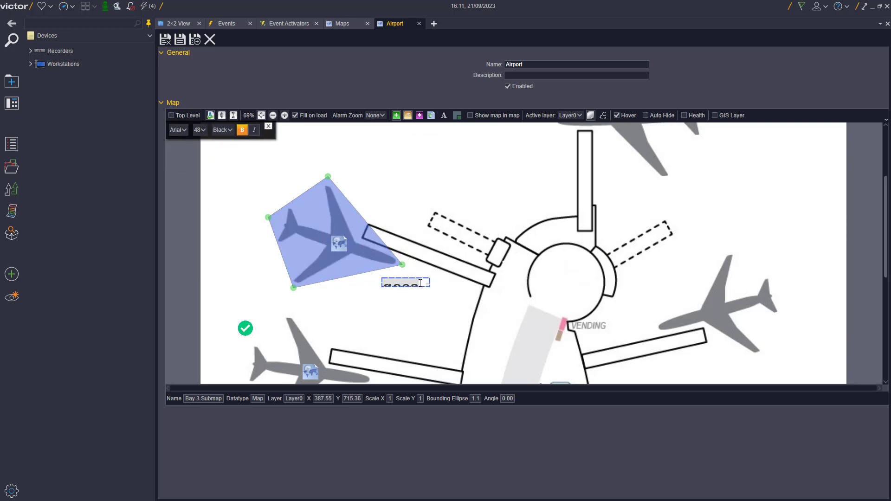
{"action": "left_click_drag", "start_coordinate": [430, 286], "coordinate": [444, 295]}
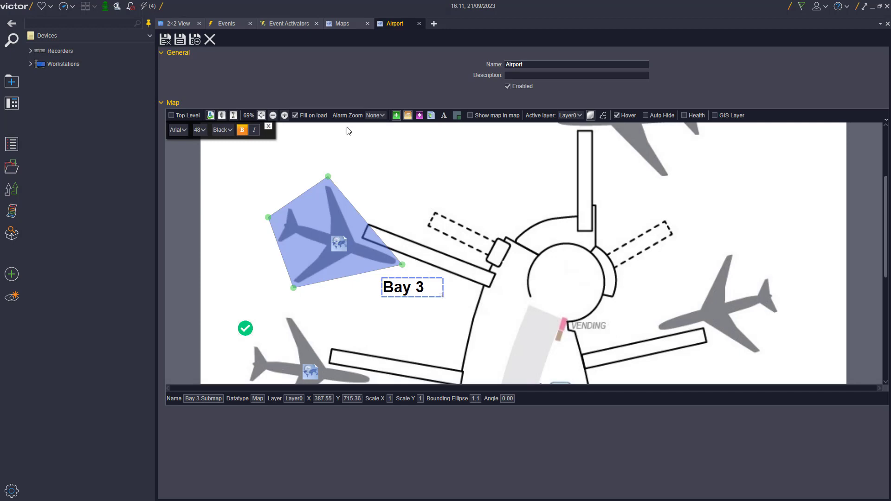
{"action": "left_click", "coordinate": [182, 40]}
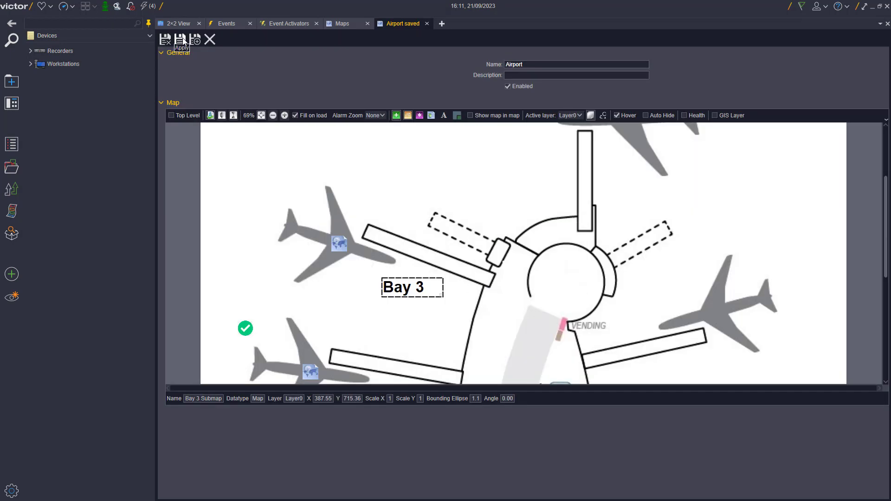
- Add the Bay 3 Arm event to the custom icon objects in Settings and give its Enabled state the green tick picture
{"action": "scroll", "coordinate": [247, 199], "scroll_direction": "down", "scroll_amount": 3}
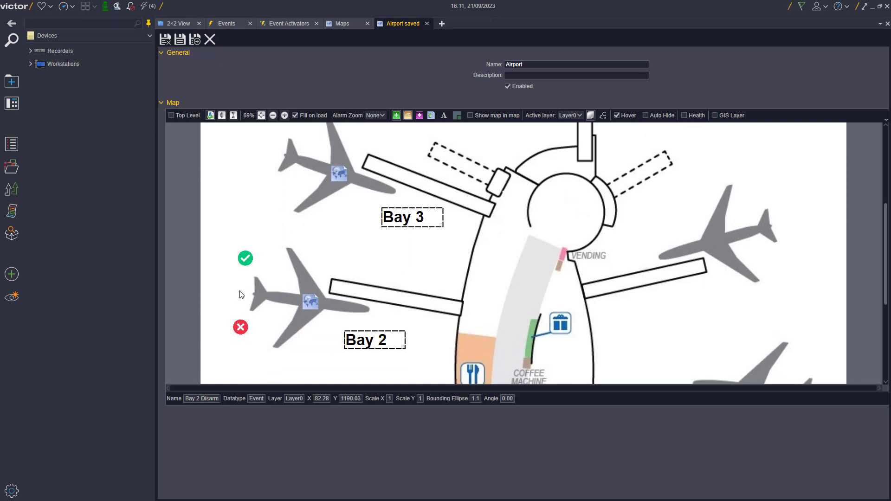
{"action": "scroll", "coordinate": [287, 226], "scroll_direction": "up", "scroll_amount": 2}
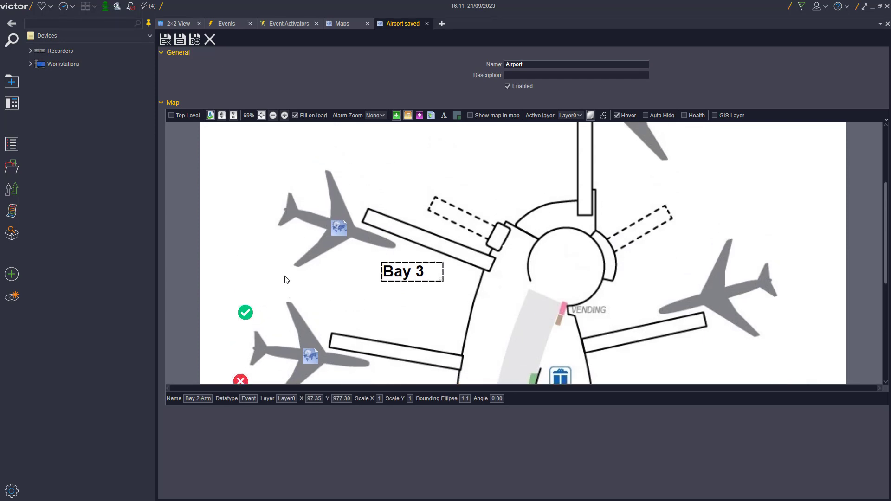
{"action": "left_click", "coordinate": [11, 491]}
{"action": "left_click", "coordinate": [195, 110]}
{"action": "left_click", "coordinate": [281, 182]}
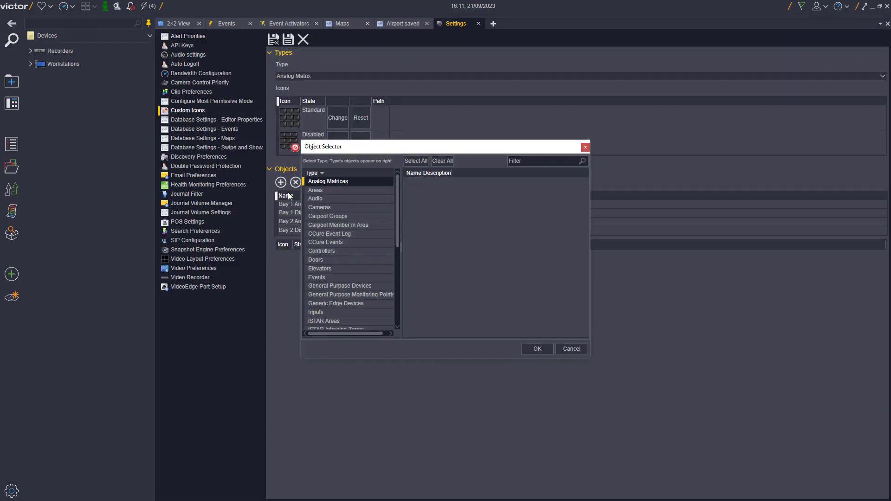
{"action": "left_click", "coordinate": [316, 277]}
{"action": "double_click", "coordinate": [441, 311]}
{"action": "left_click", "coordinate": [335, 295]}
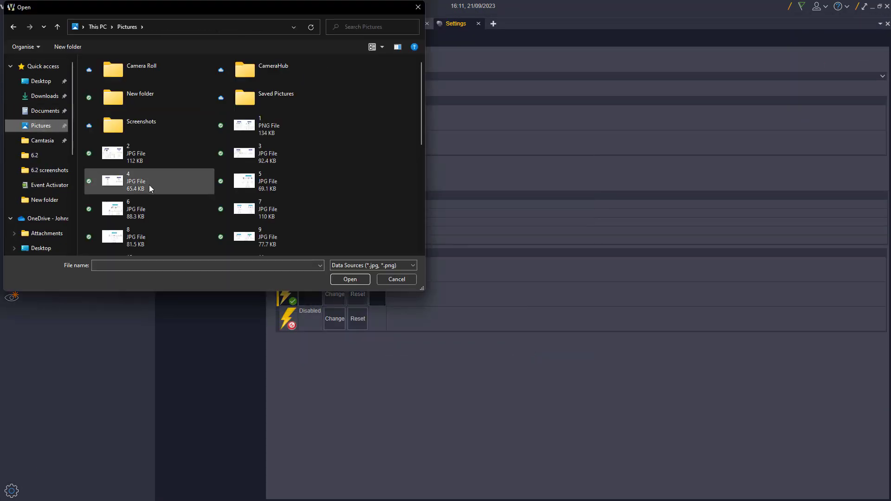
{"action": "double_click", "coordinate": [139, 210]}
- Add the Bay 3 Disarm event to the custom icon objects, use the red cross picture for its Enabled state, and save
{"action": "left_click", "coordinate": [281, 182]}
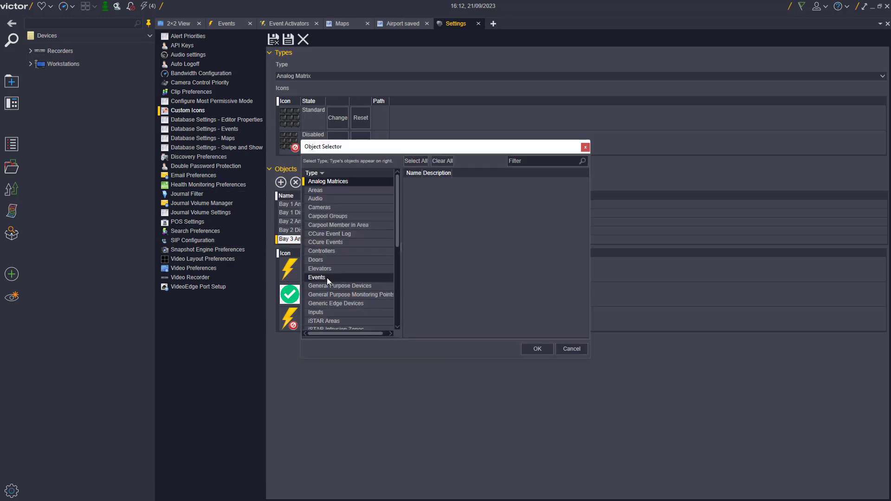
{"action": "left_click", "coordinate": [327, 277]}
{"action": "left_click", "coordinate": [538, 349]}
{"action": "left_click", "coordinate": [337, 303]}
{"action": "double_click", "coordinate": [204, 219]}
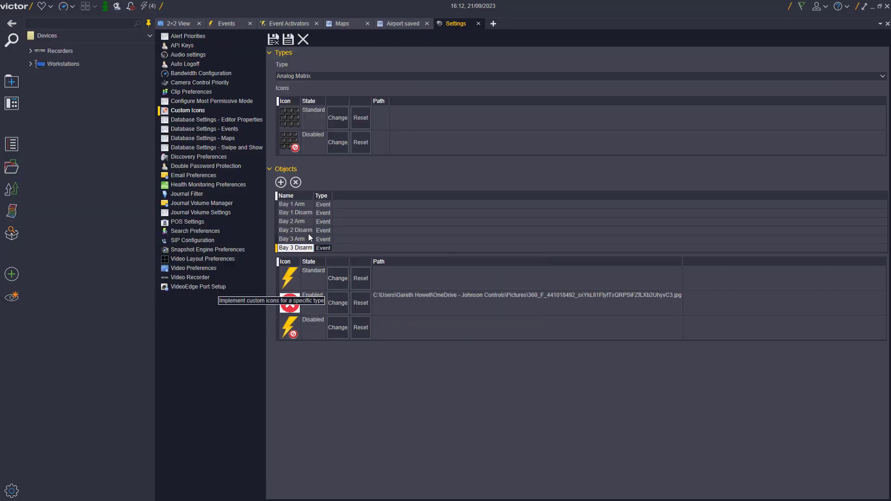
{"action": "left_click", "coordinate": [288, 40]}
- Add an event icon to the Airport map above the Bay 3 aircraft's tail, at about X 231, Y 537, and assign Bay 3 Arm
{"action": "left_click", "coordinate": [399, 24]}
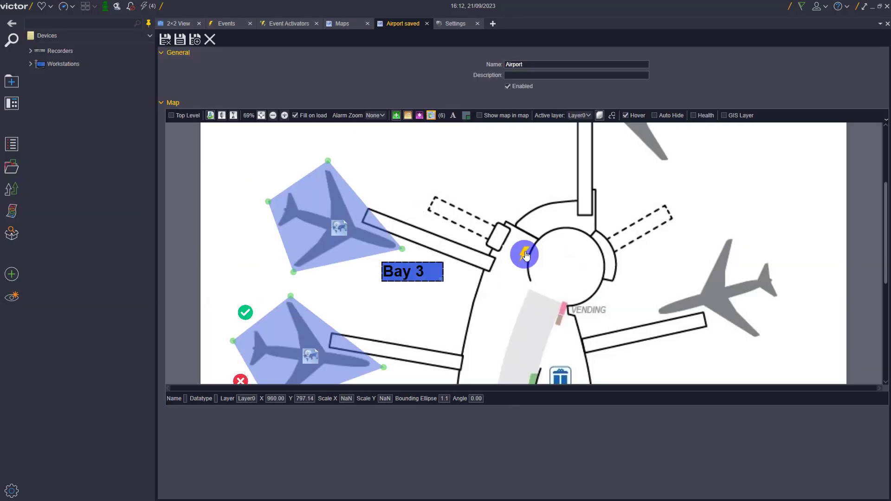
{"action": "left_click_drag", "start_coordinate": [526, 255], "coordinate": [287, 169]}
{"action": "double_click", "coordinate": [287, 169]}
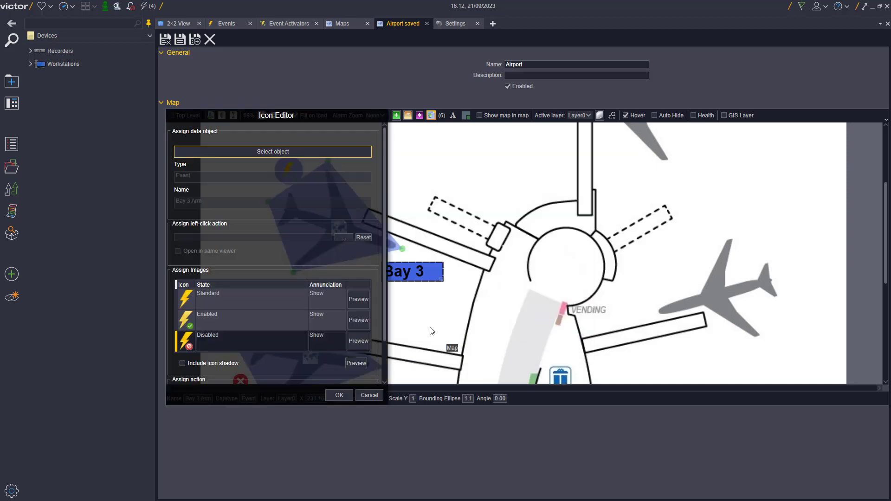
{"action": "scroll", "coordinate": [384, 312], "scroll_direction": "down", "scroll_amount": 3}
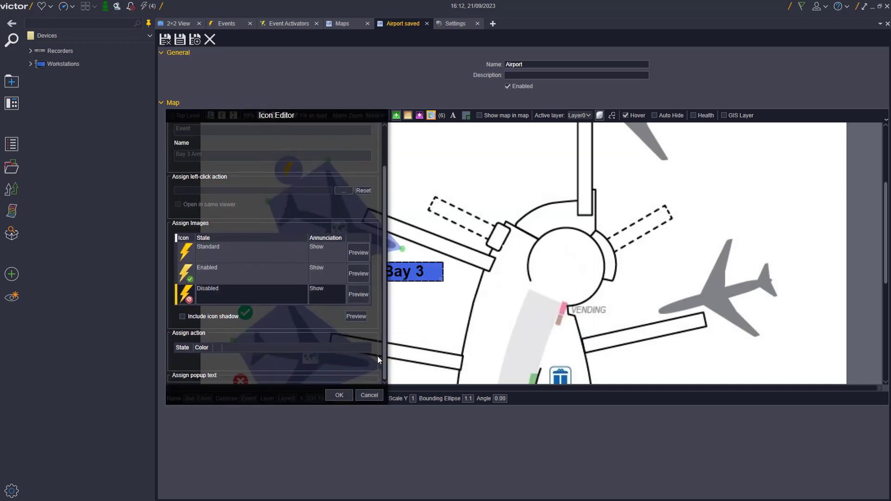
{"action": "left_click", "coordinate": [347, 395]}
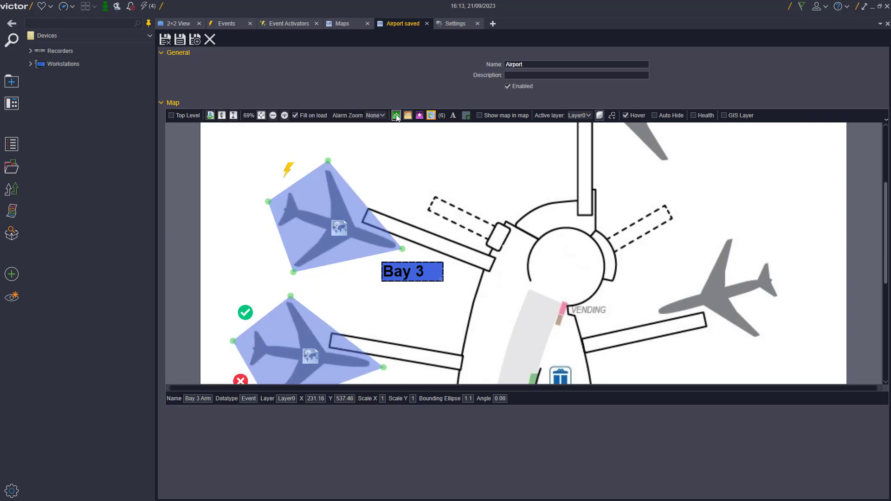
- Add a second event icon to the Airport map and place it below the Bay 3 aircraft's tail, at about X 167, Y 751
{"action": "left_click", "coordinate": [397, 116]}
{"action": "double_click", "coordinate": [194, 177]}
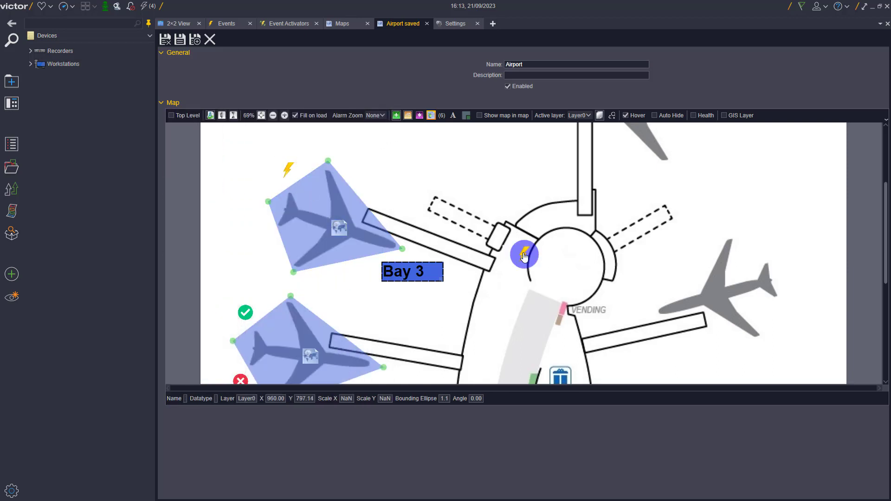
{"action": "left_click_drag", "start_coordinate": [524, 255], "coordinate": [268, 241]}
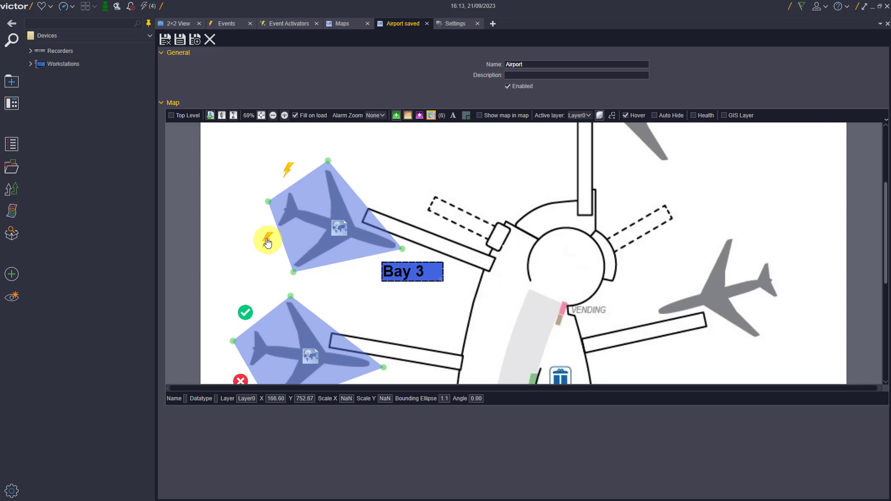
- Assign the Bay 3 Disarm event to the second icon, accept its remaining settings, and save and close the Airport map
{"action": "right_click", "coordinate": [267, 240]}
{"action": "left_click", "coordinate": [260, 243]}
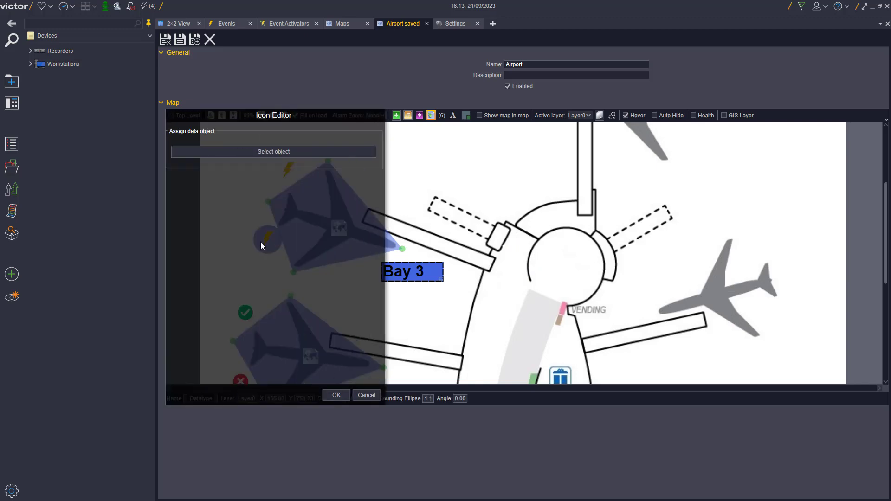
{"action": "left_click", "coordinate": [277, 154]}
{"action": "left_click", "coordinate": [427, 217]}
{"action": "left_click", "coordinate": [527, 353]}
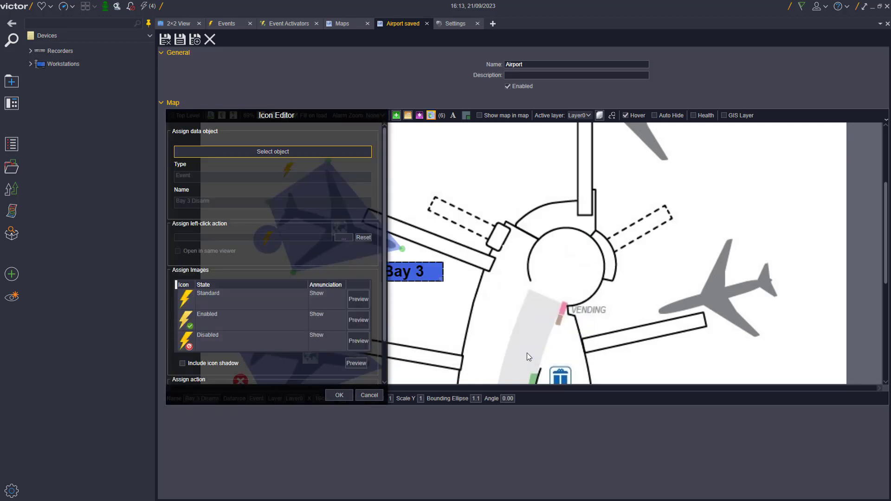
{"action": "left_click", "coordinate": [331, 394]}
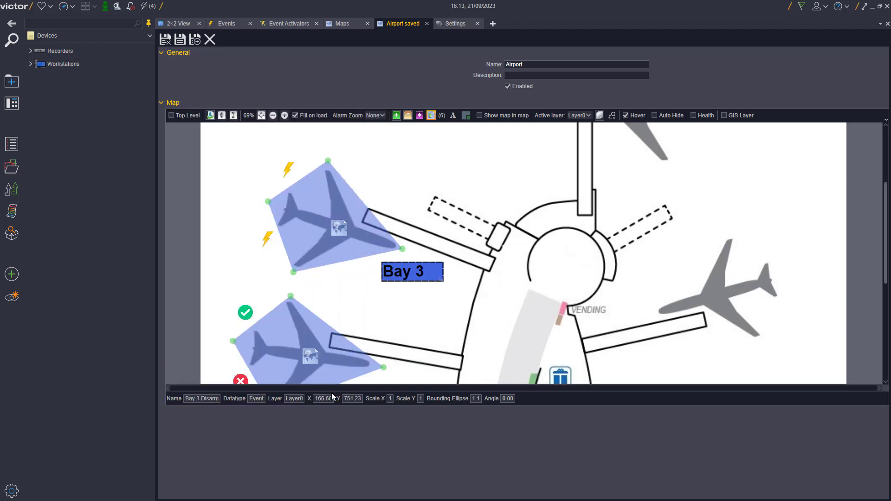
{"action": "left_click", "coordinate": [166, 40]}
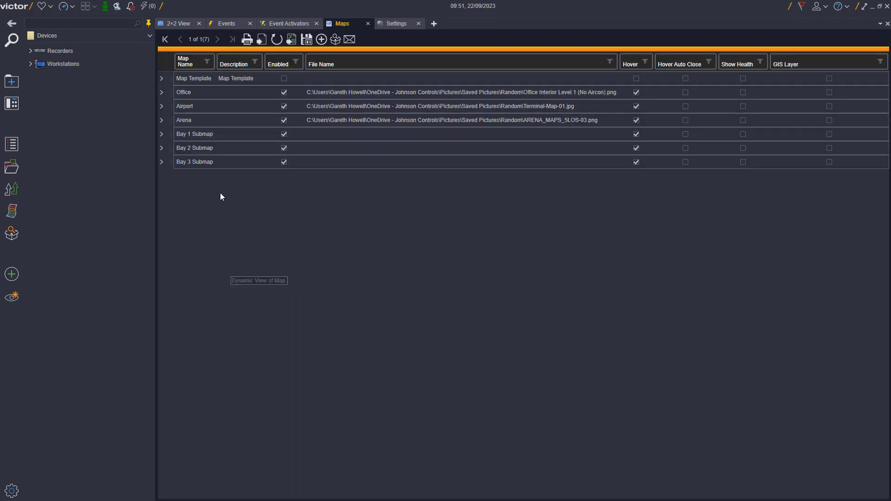
- Open the Airport map for viewing and activate the Bay 2 and Bay 1 disarm events from their red cross icons
{"action": "right_click", "coordinate": [152, 103]}
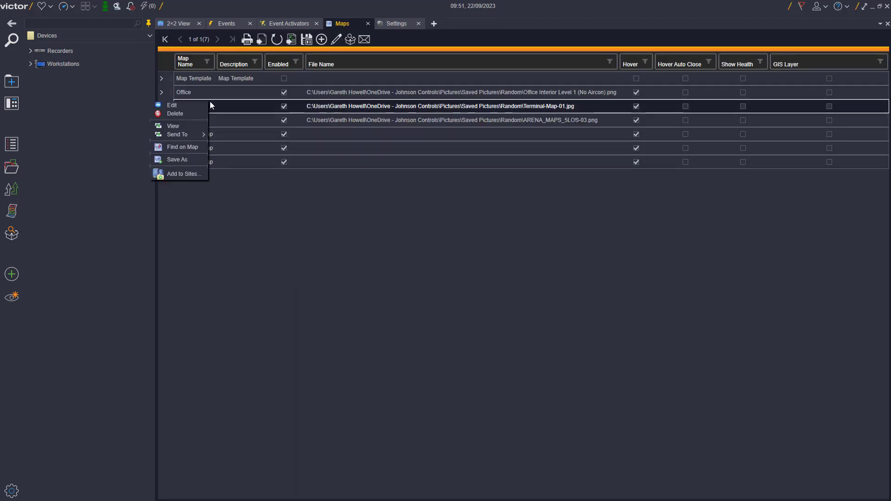
{"action": "left_click", "coordinate": [179, 125]}
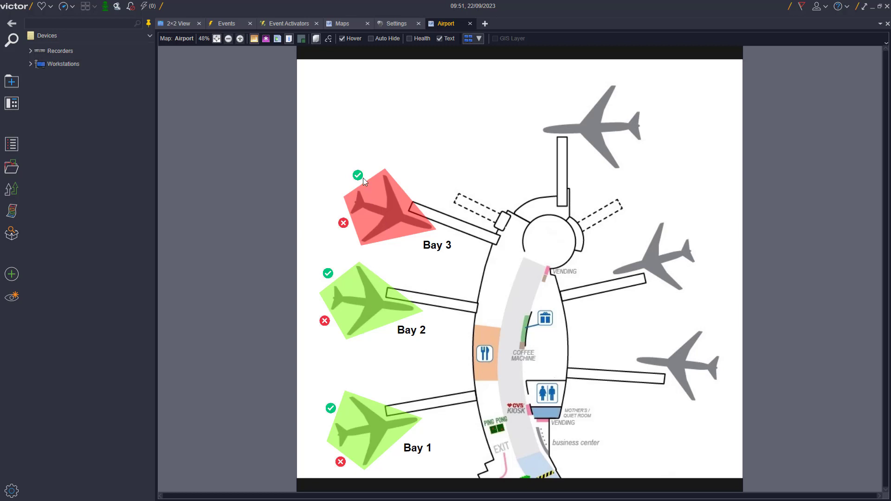
{"action": "right_click", "coordinate": [325, 322]}
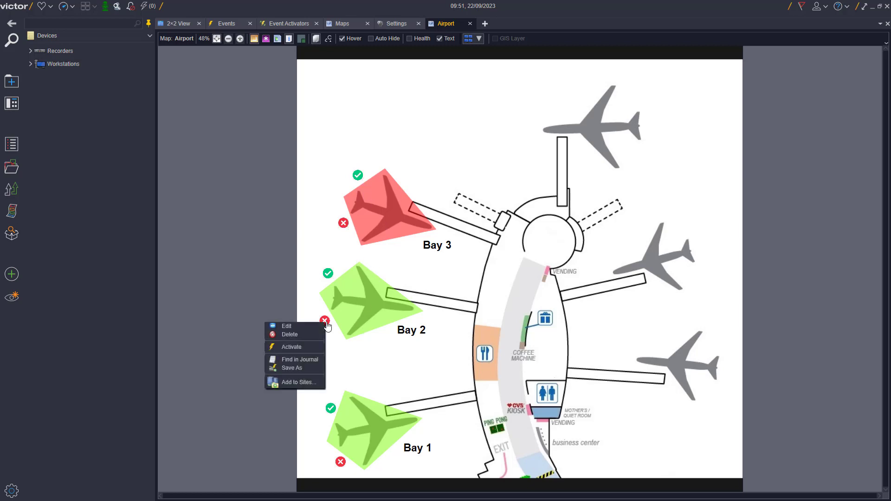
{"action": "left_click", "coordinate": [298, 348]}
{"action": "right_click", "coordinate": [341, 462]}
{"action": "left_click", "coordinate": [302, 418]}
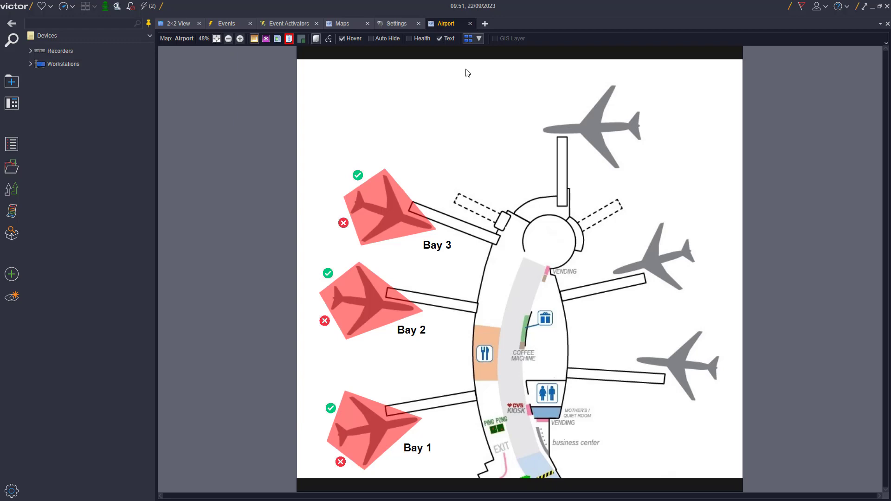
- Open Event Management and examine which Pro Gen4 2MP camera alerts are paired with the Bay 1 and Bay 2 events
{"action": "left_click", "coordinate": [11, 491]}
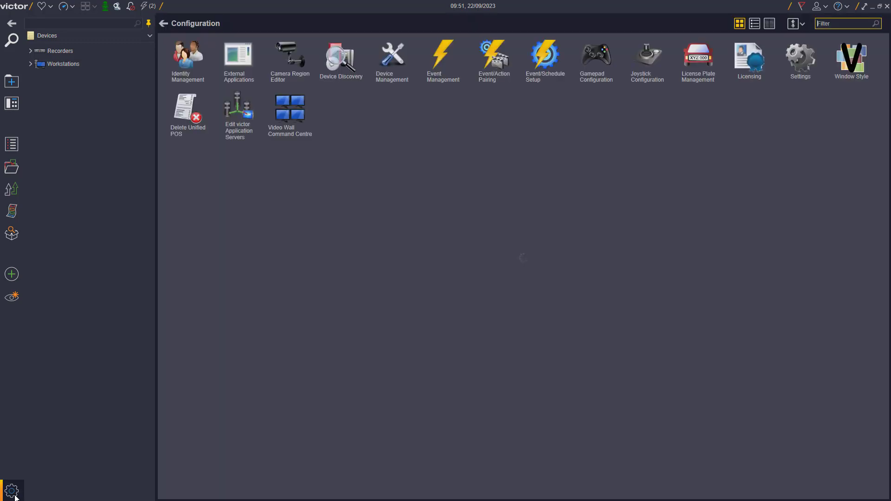
{"action": "left_click", "coordinate": [440, 68]}
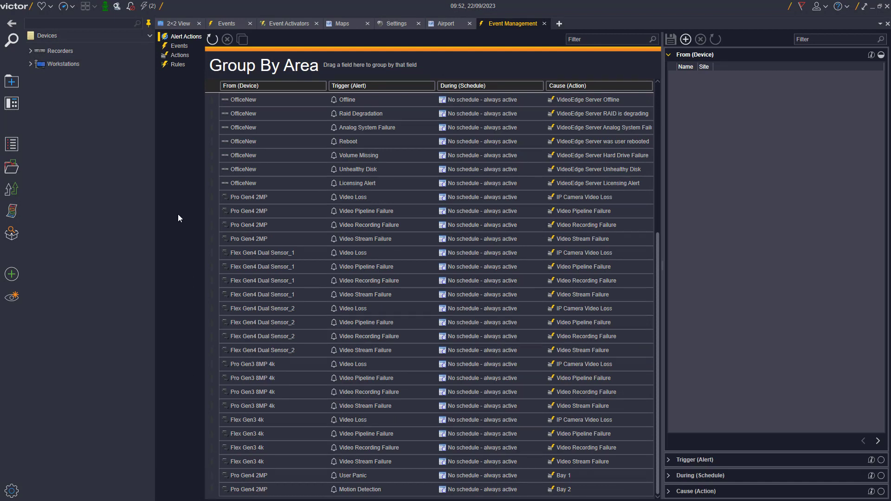
- Display the Pro Gen4 2MP camera from the OfficeNew recorder in the first pane of the 2×2 View
{"action": "left_click", "coordinate": [177, 21]}
{"action": "left_click", "coordinate": [30, 50]}
{"action": "left_click", "coordinate": [36, 64]}
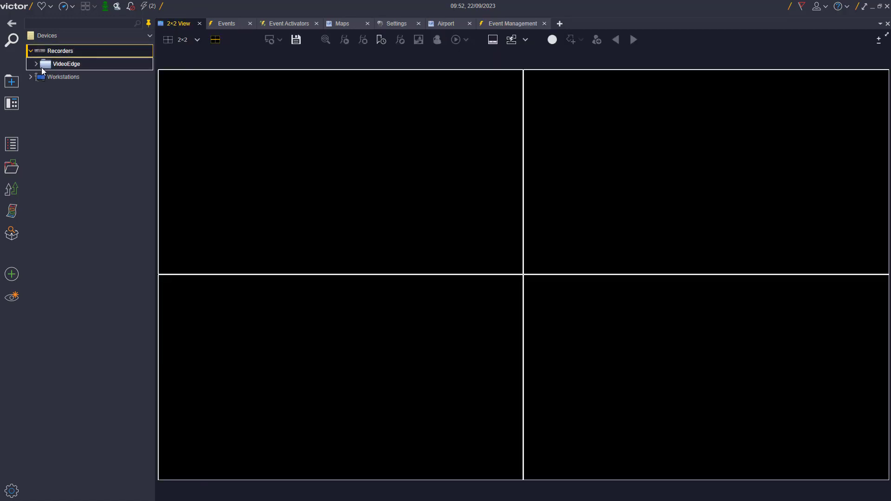
{"action": "left_click", "coordinate": [41, 89]}
{"action": "left_click_drag", "start_coordinate": [83, 102], "coordinate": [266, 143]}
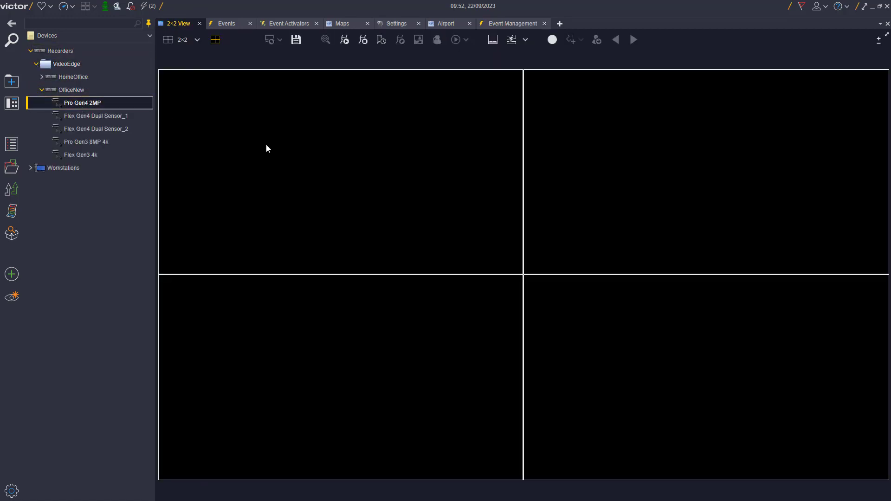
- Turn on alert display for the 2×2 View, trigger a User Panic from the Pro Gen4 2MP camera, and check the Airport map
{"action": "left_click", "coordinate": [511, 40]}
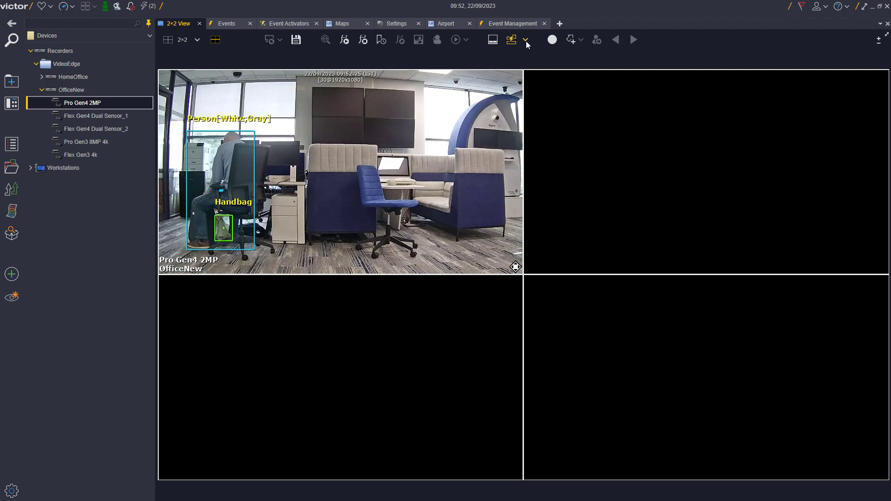
{"action": "left_click", "coordinate": [526, 40]}
{"action": "left_click", "coordinate": [511, 59]}
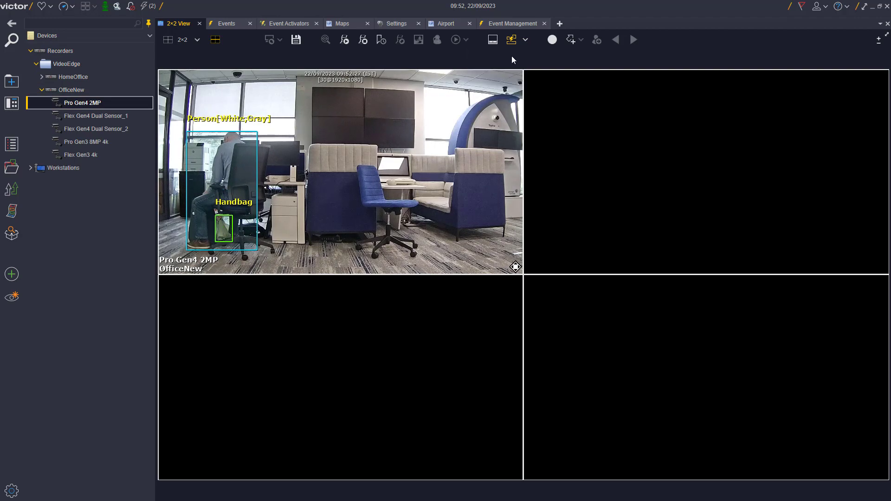
{"action": "right_click", "coordinate": [314, 163]}
{"action": "left_click", "coordinate": [278, 231]}
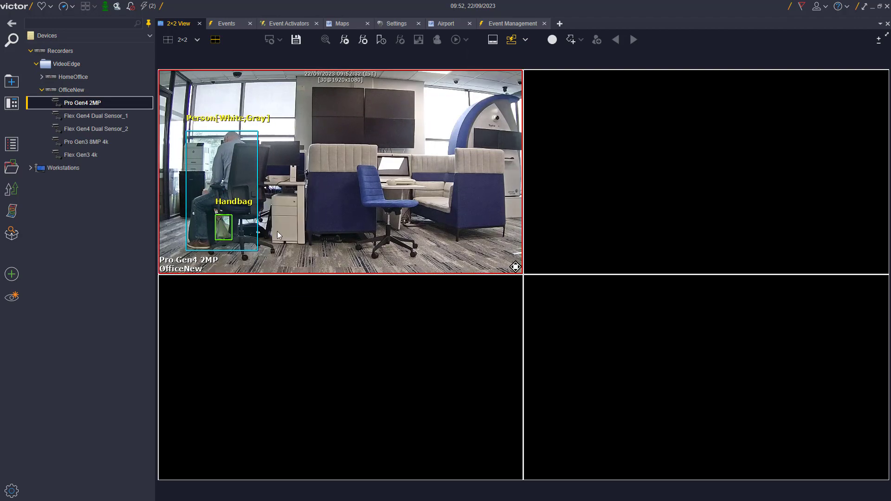
{"action": "left_click", "coordinate": [432, 24]}
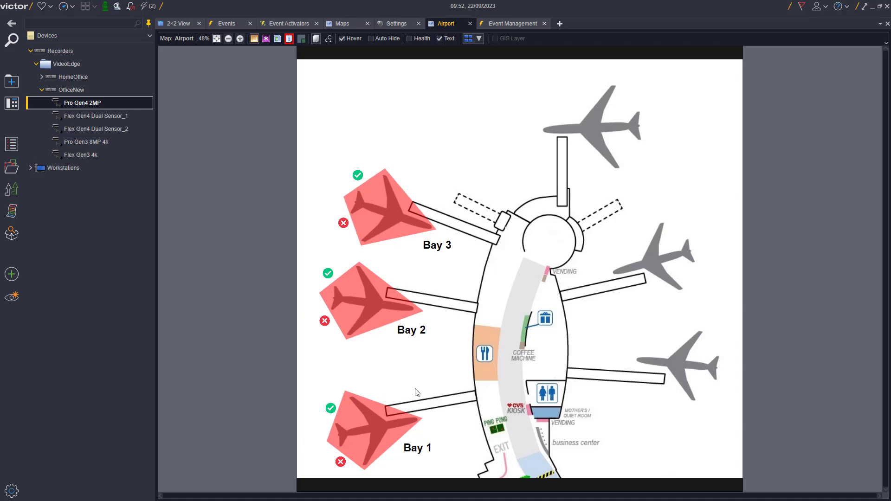
- Open the Event Viewer and examine the active Medium priority events and their causes
{"action": "left_click", "coordinate": [147, 7]}
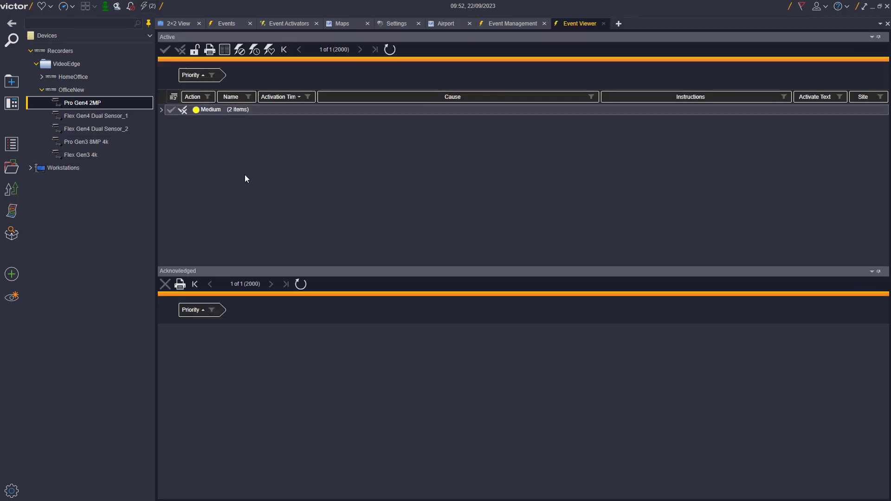
{"action": "left_click", "coordinate": [162, 110]}
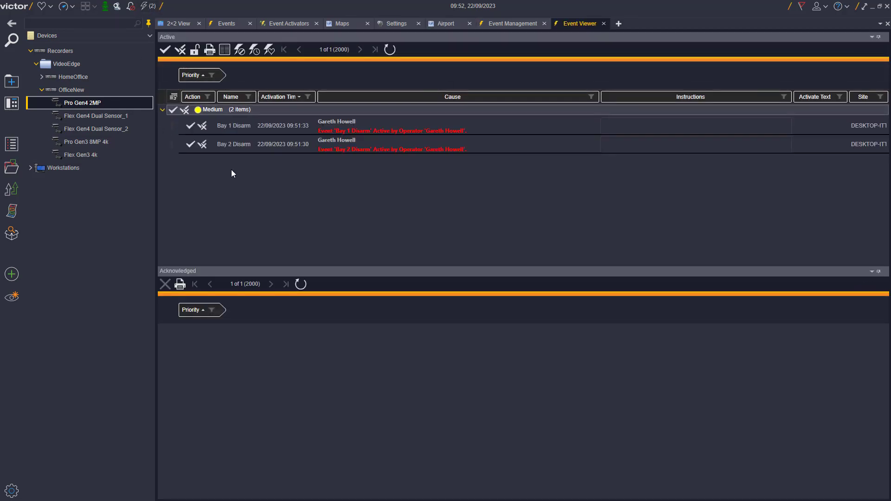
{"action": "double_click", "coordinate": [357, 153]}
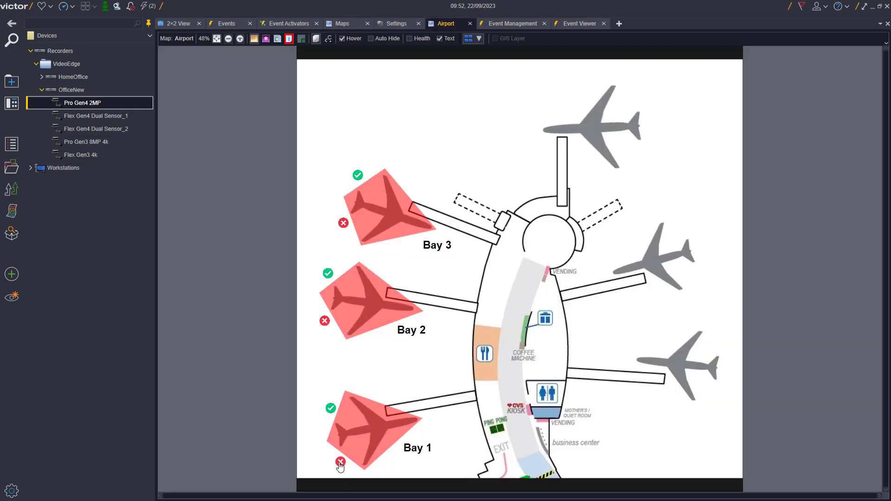
- Activate the Bay 1 Arm event from its green tick icon on the Airport map
{"action": "right_click", "coordinate": [329, 415]}
{"action": "left_click", "coordinate": [312, 433]}
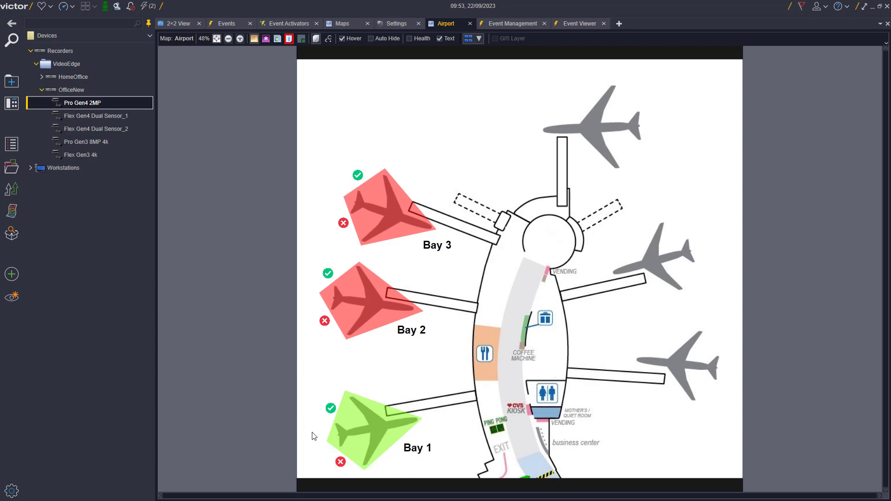
- With Bay 1 armed, trigger another User Panic from the Pro Gen4 2MP camera and check Bay 1 on the Airport map
{"action": "left_click", "coordinate": [185, 24]}
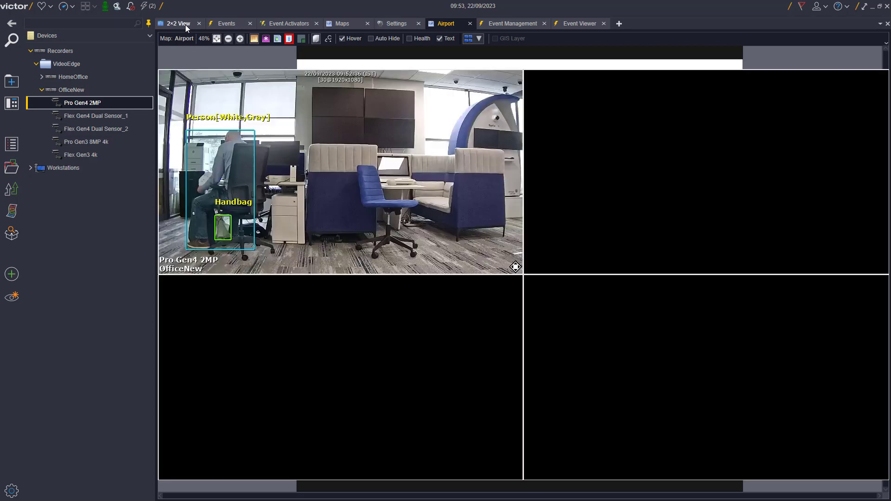
{"action": "right_click", "coordinate": [324, 134]}
{"action": "left_click", "coordinate": [295, 205]}
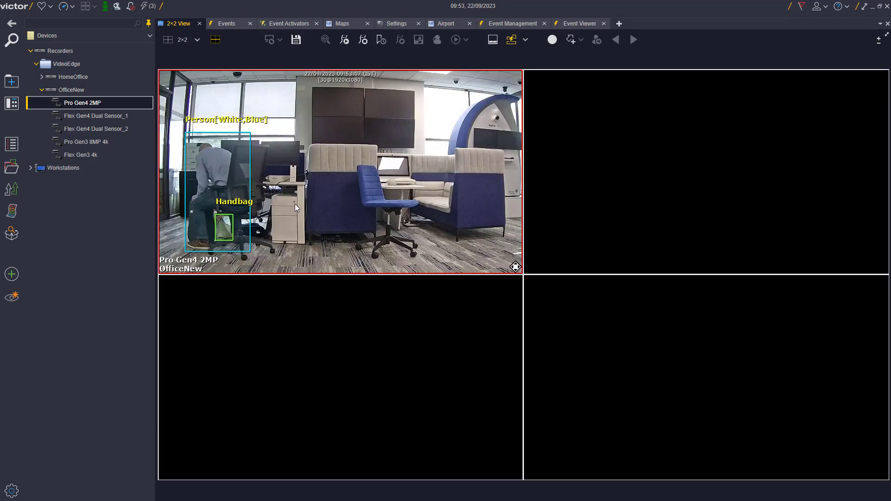
{"action": "left_click", "coordinate": [441, 24]}
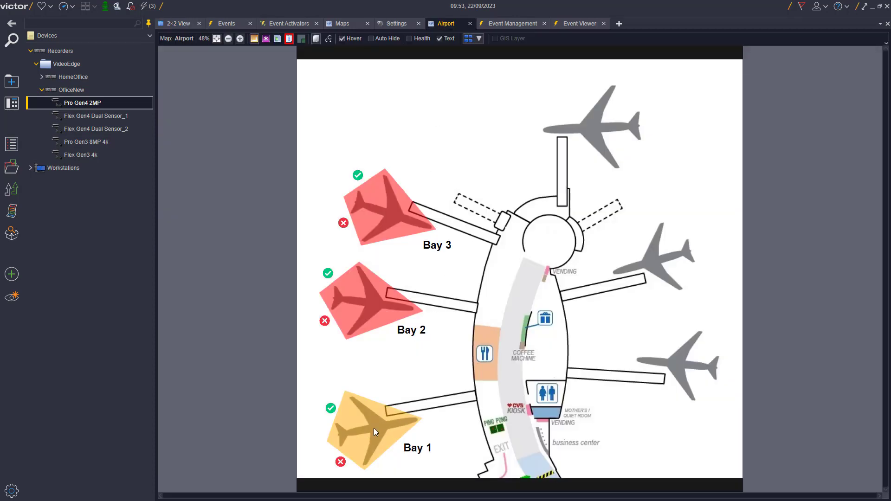
- Open the Event Viewer and dock the Airport map beneath it in a split layout
{"action": "left_click", "coordinate": [571, 24]}
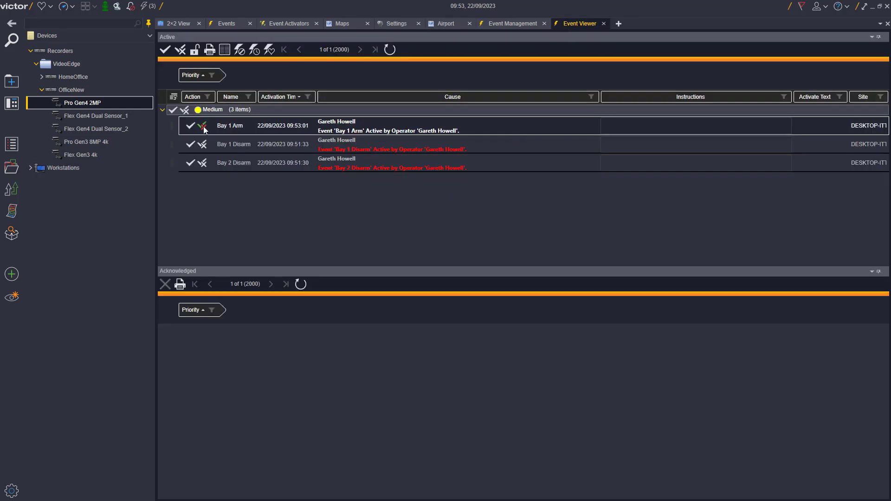
{"action": "left_click", "coordinate": [446, 23]}
{"action": "left_click_drag", "start_coordinate": [446, 24], "coordinate": [523, 464]}
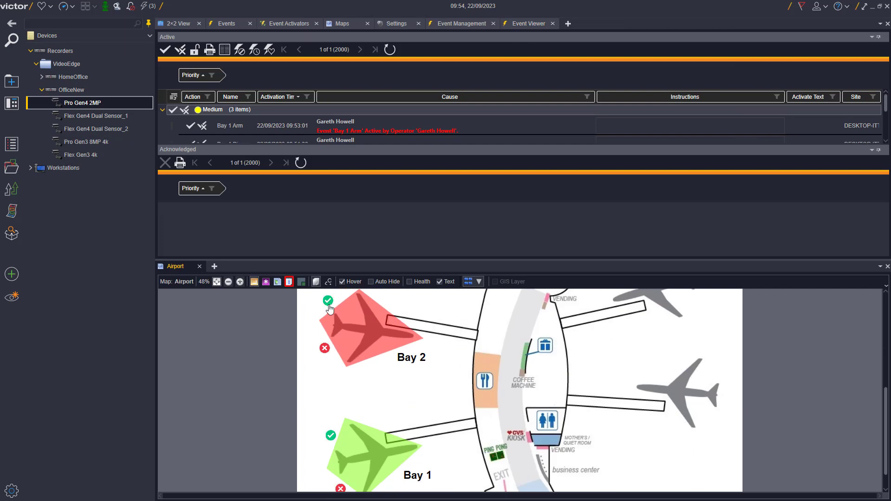
- Activate the Bay 2 Arm event from its green tick on the Airport map and enlarge the Pro Gen4 2MP camera view
{"action": "left_click", "coordinate": [328, 306]}
{"action": "left_click", "coordinate": [304, 331]}
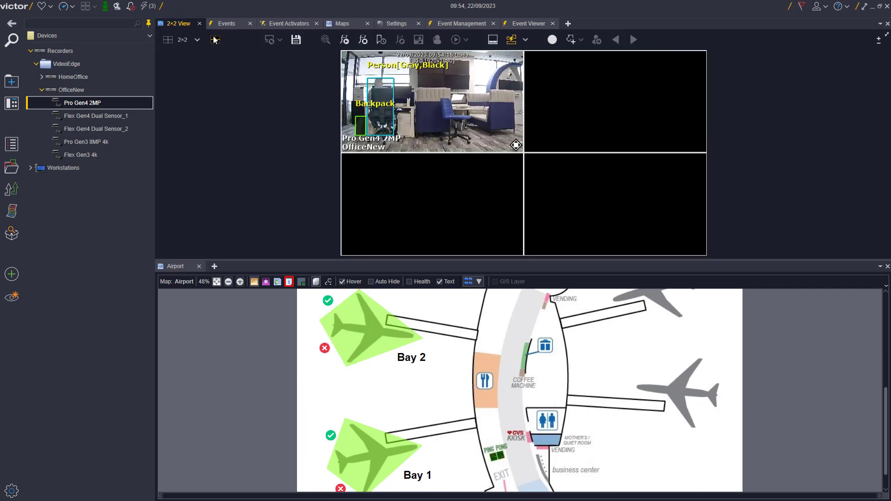
{"action": "double_click", "coordinate": [406, 95]}
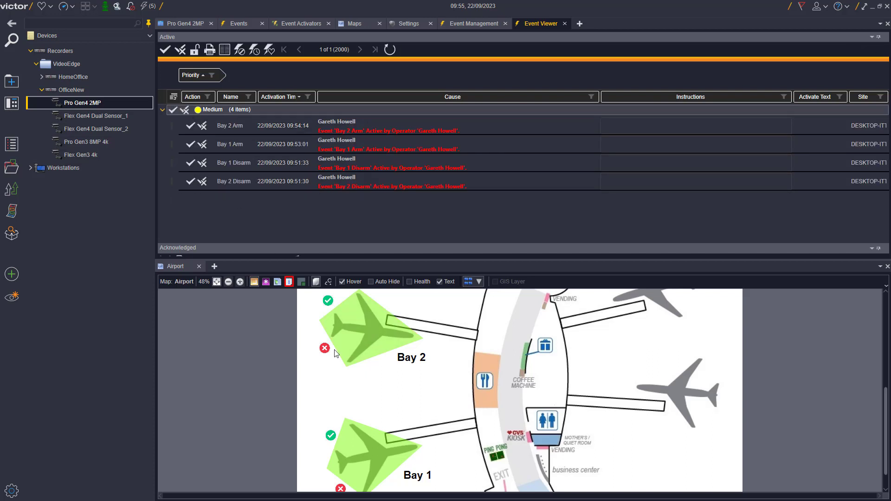
- Review the activity messages for the Airport map, clear them and hide the message overlay
{"action": "left_click", "coordinate": [288, 282]}
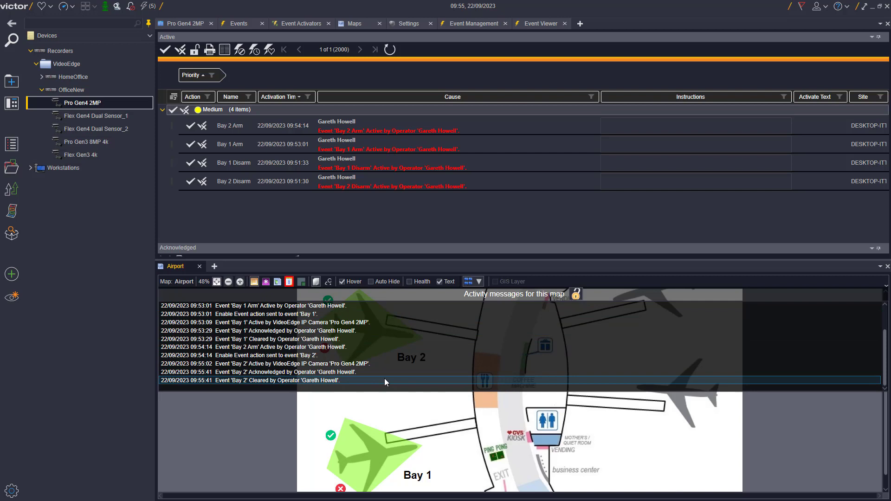
{"action": "left_click", "coordinate": [288, 282]}
{"action": "left_click", "coordinate": [453, 271]}
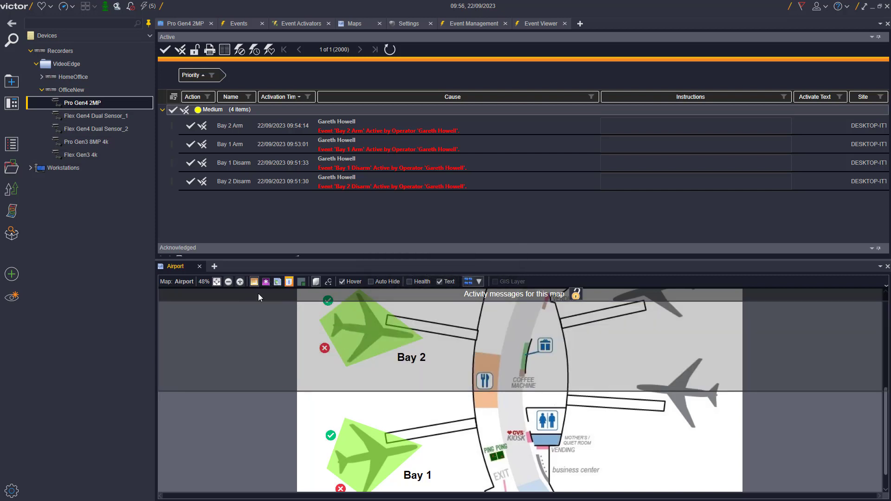
{"action": "left_click", "coordinate": [287, 283]}
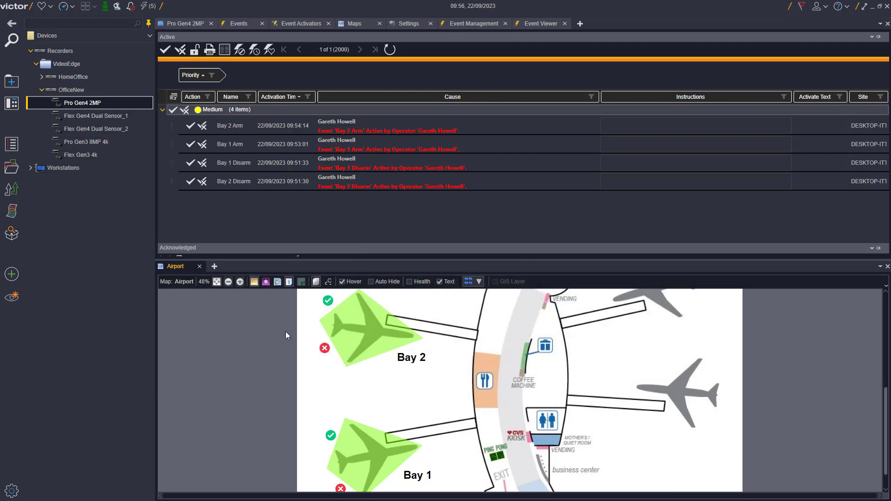